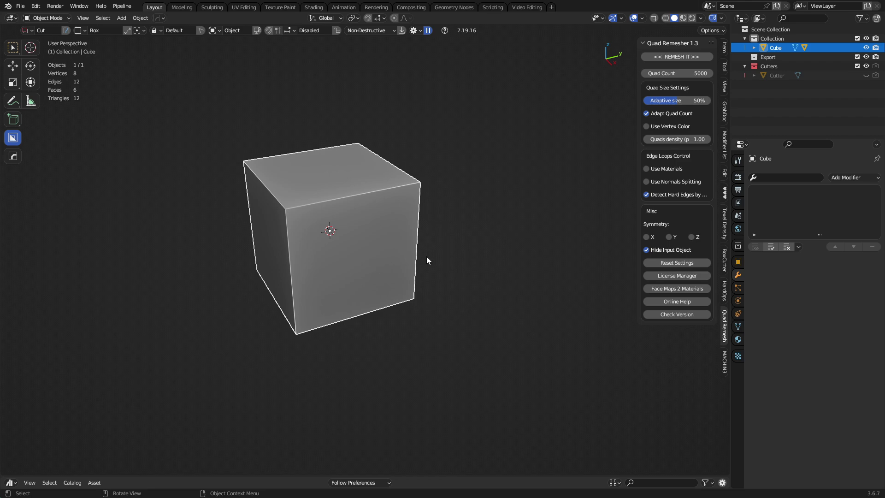
- Duplicate the cube and place the copy about 2.89 m away in the negative Y direction
key(shift+d)
key(x)
key(y)
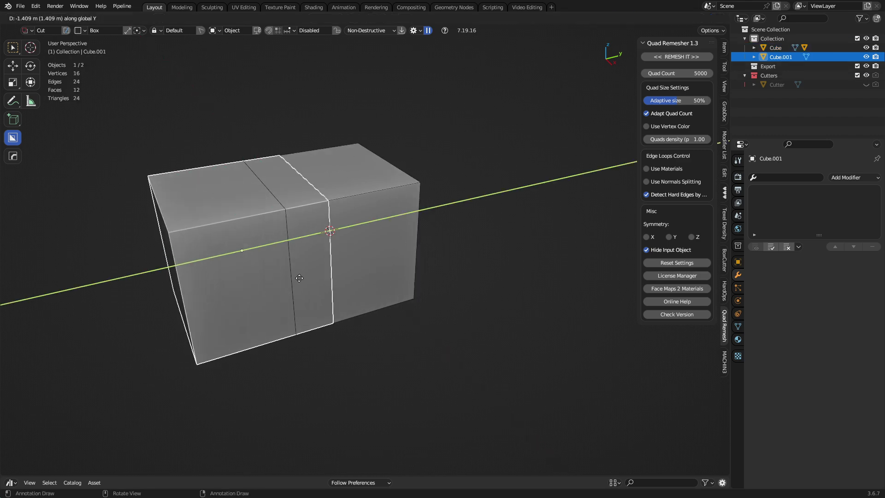
click(208, 291)
shift+middle_drag(297, 282, 344, 276)
- Add a HardOps bevel to the duplicated cube with 11 segments and a width of about 0.11 m
key(q)
click(344, 276)
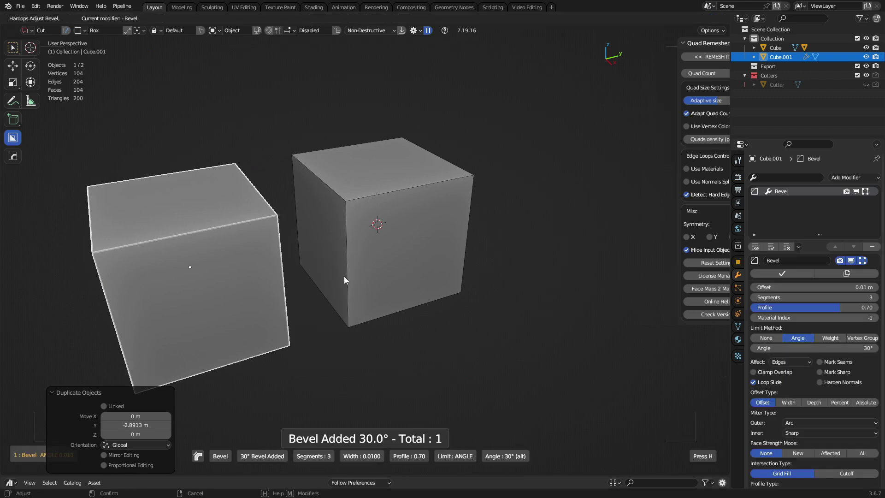
scroll(334, 277, up, 8)
click(333, 277)
- Apply Shade Auto Smooth to the bevelled cube and hide its wireframe overlay
right_click(333, 276)
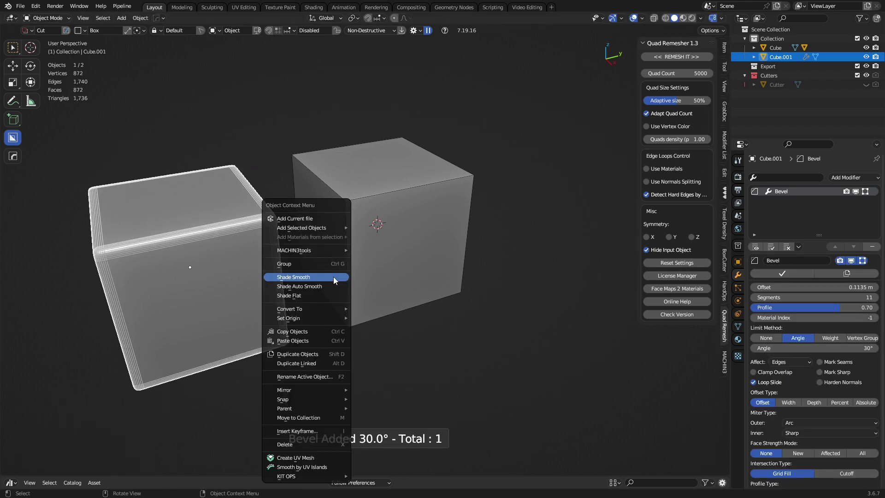
click(324, 284)
click(230, 289)
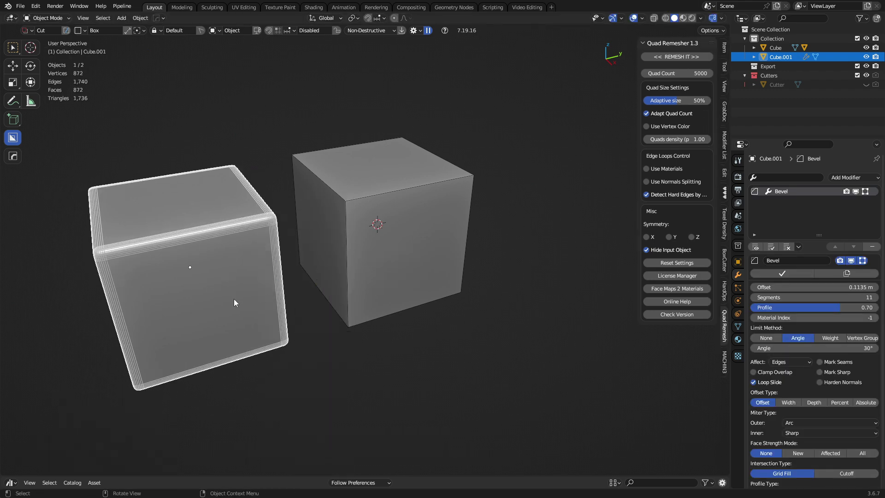
click(291, 346)
click(230, 306)
key(shift+z)
key(g)
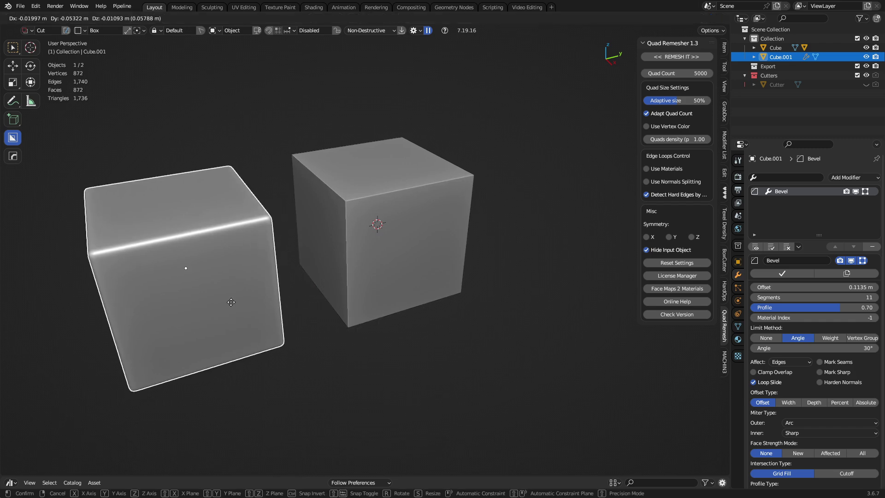
right_click(238, 303)
click(356, 242)
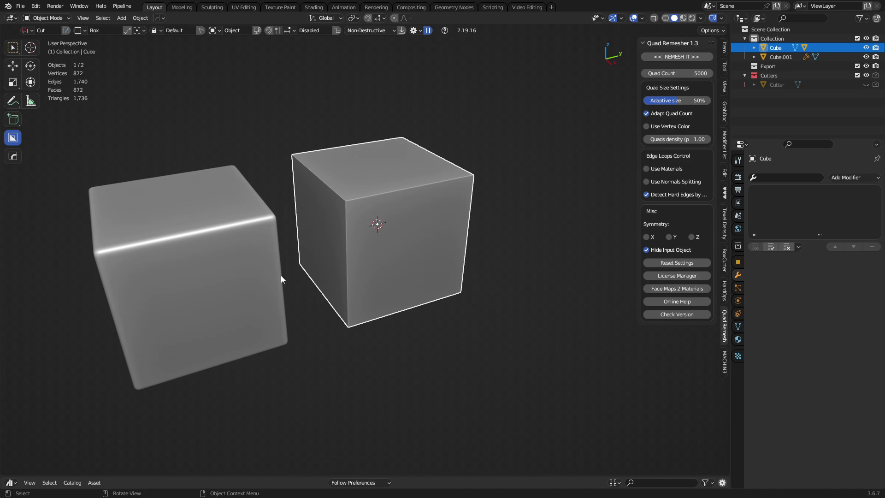
click(257, 279)
drag(357, 251, 354, 251)
click(466, 327)
shift+middle_drag(466, 326, 372, 336)
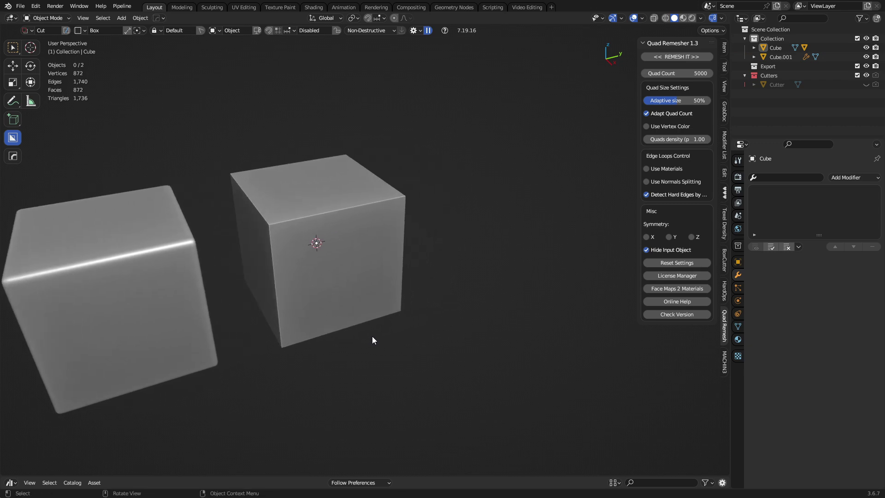
- Duplicate the original sharp-edged cube and place the copy about 2.94 m away in the positive Y direction
middle_drag(405, 303, 325, 295)
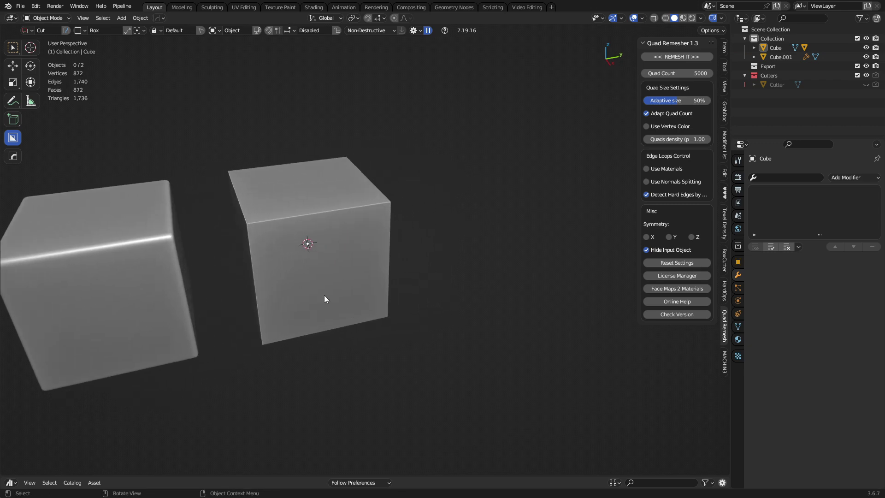
click(324, 295)
key(shift+d)
key(x)
key(y)
click(486, 267)
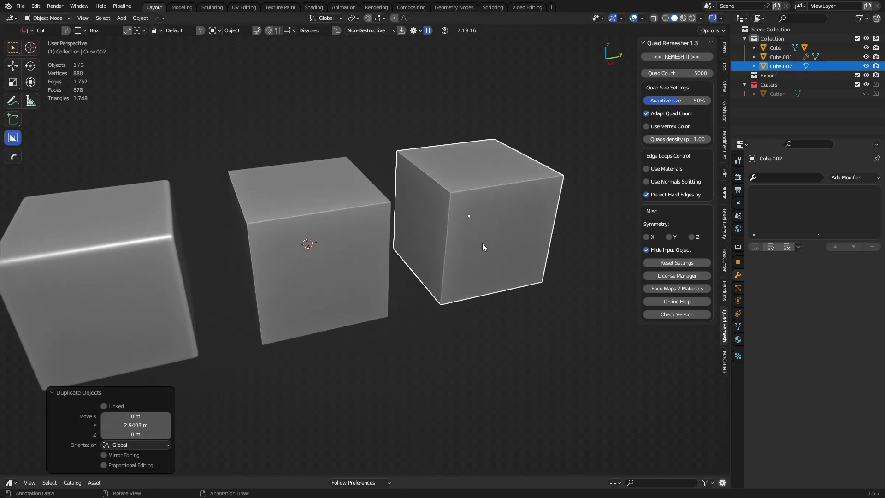
- Add a Remesh modifier in Voxel mode to the new cube and reduce the voxel size to 0.018 m
shift+middle_drag(482, 247, 354, 293)
scroll(395, 281, up, 2)
shift+middle_drag(410, 279, 370, 287)
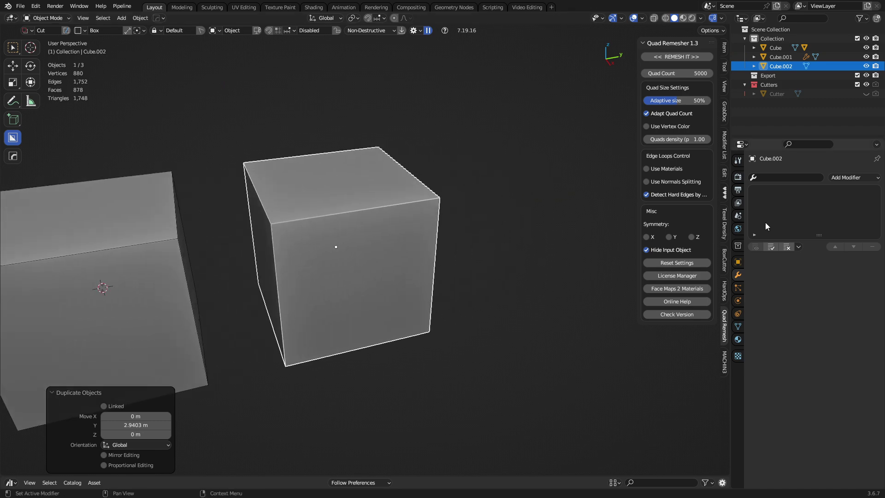
click(840, 178)
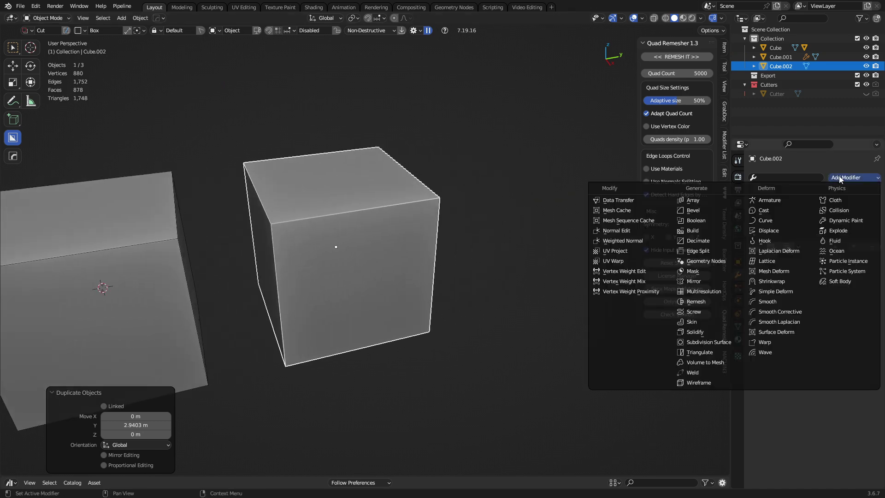
click(720, 300)
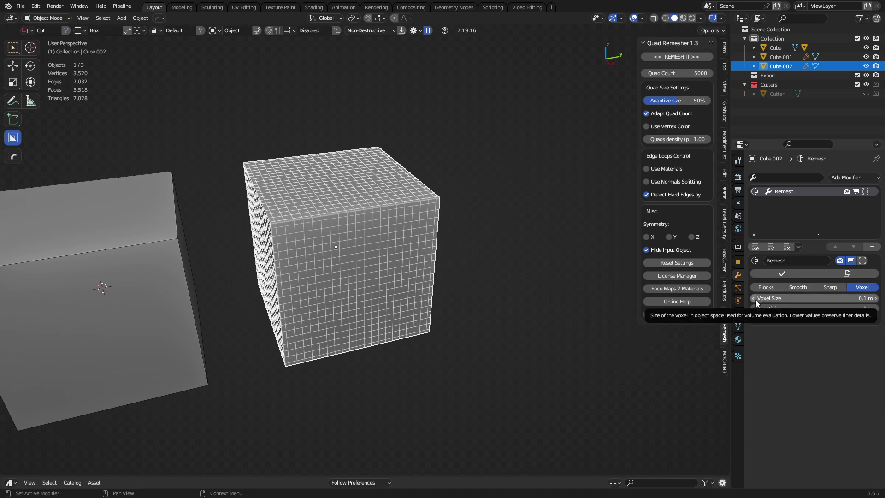
click(754, 299)
click(755, 300)
click(755, 300)
click(755, 299)
click(754, 299)
click(755, 300)
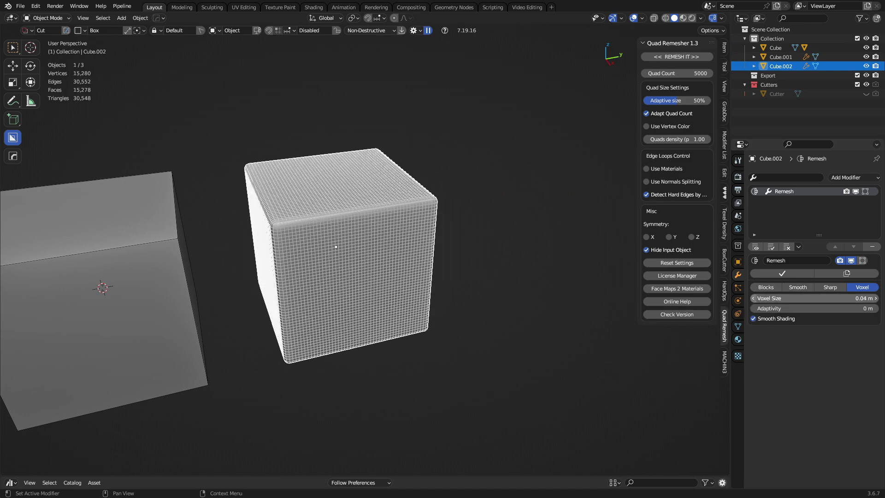
click(755, 300)
click(755, 299)
drag(754, 300, 755, 300)
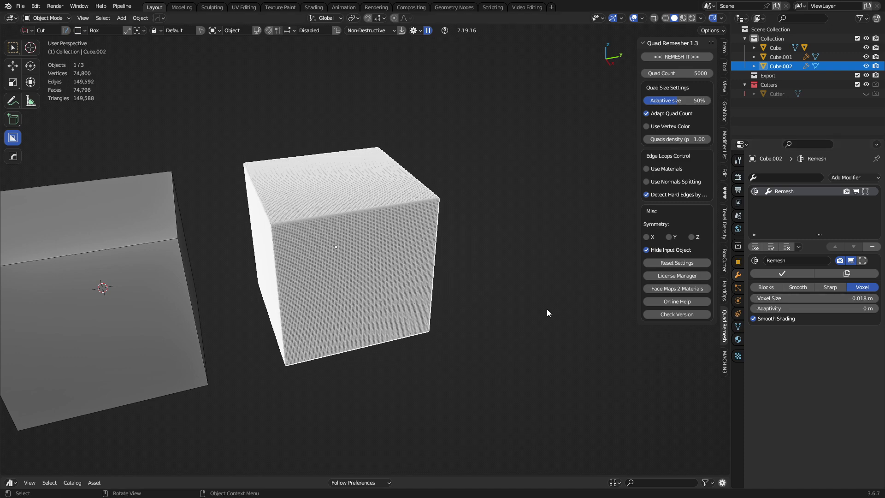
- Add a Smooth Corrective modifier to the remeshed cube with Only Smooth enabled and Repeat set to 15
click(847, 177)
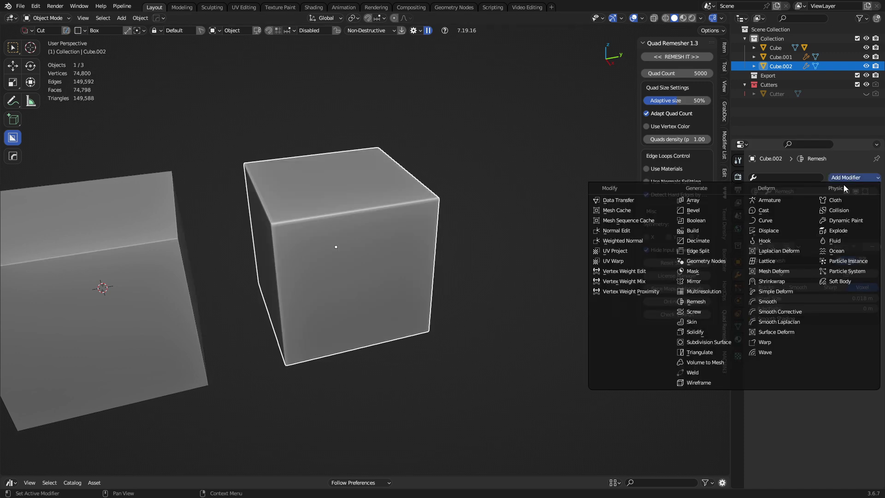
click(801, 308)
click(819, 327)
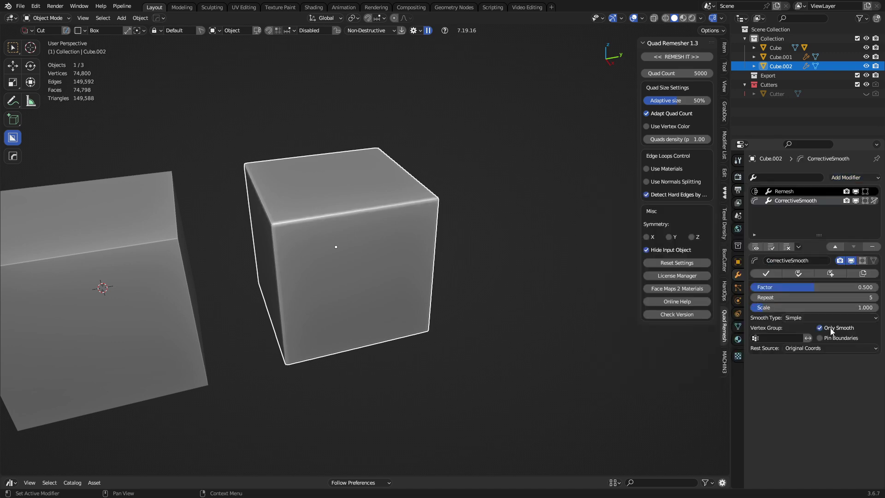
click(782, 298)
text(15)
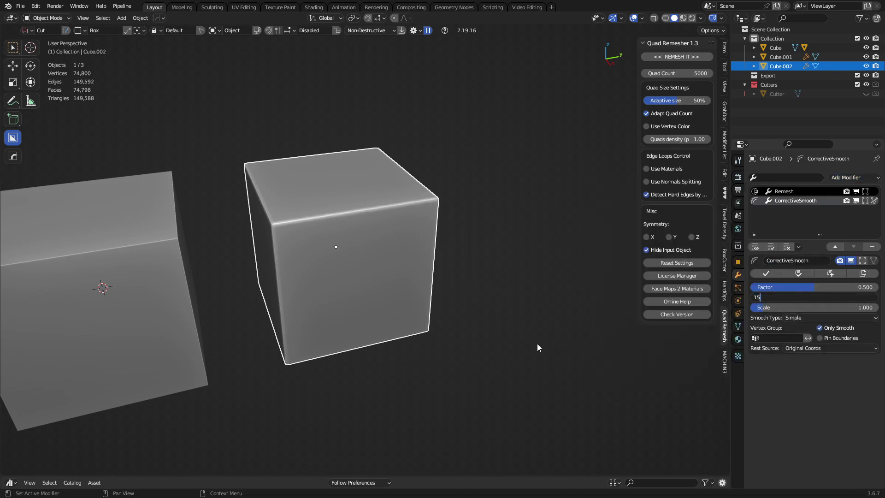
key(Return)
middle_drag(453, 310, 436, 302)
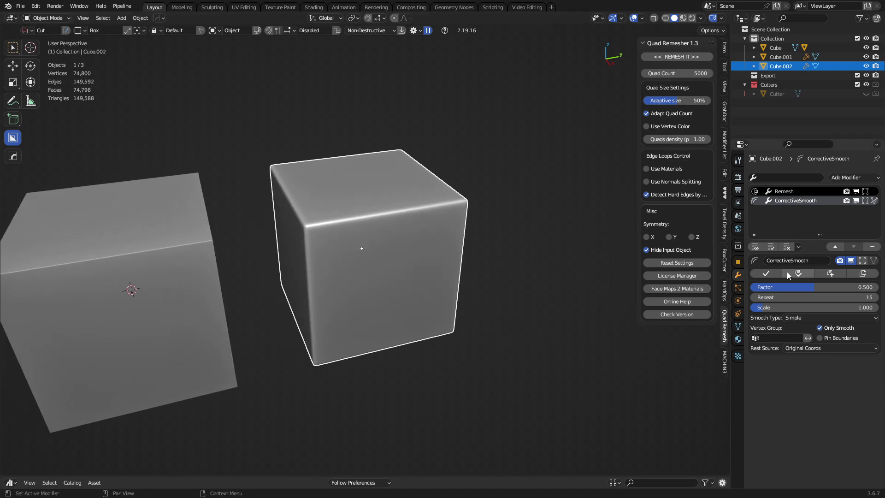
click(852, 177)
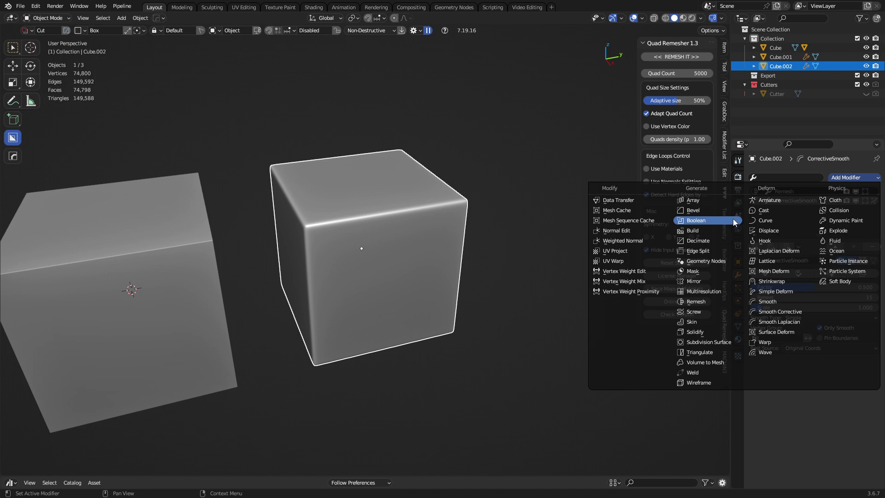
click(717, 222)
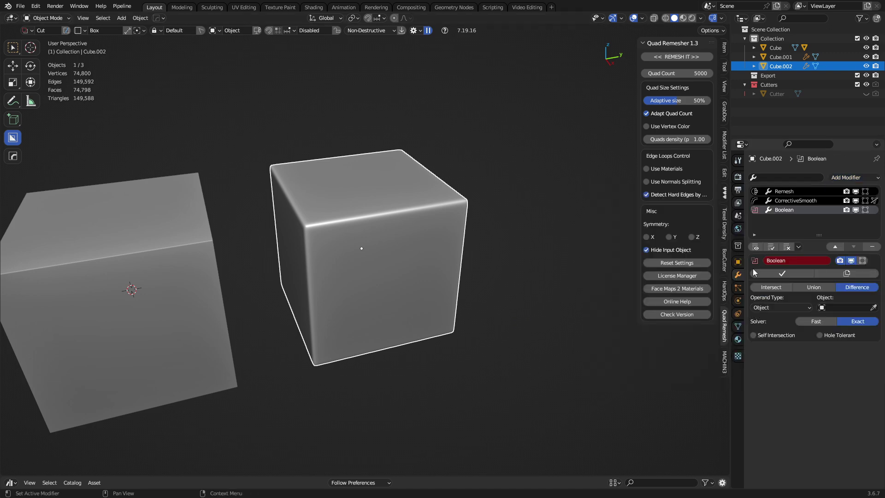
click(871, 247)
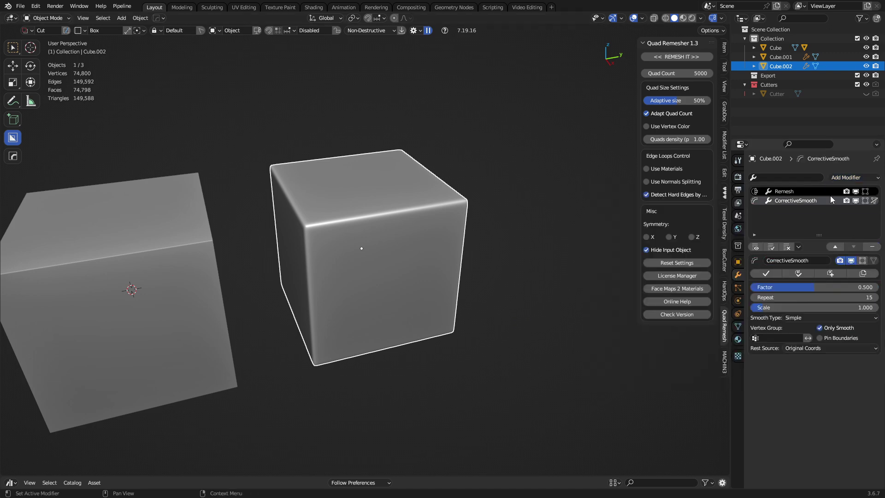
- Add a Decimate modifier in Collapse mode to the smoothed cube and set its ratio to 0.3
click(838, 178)
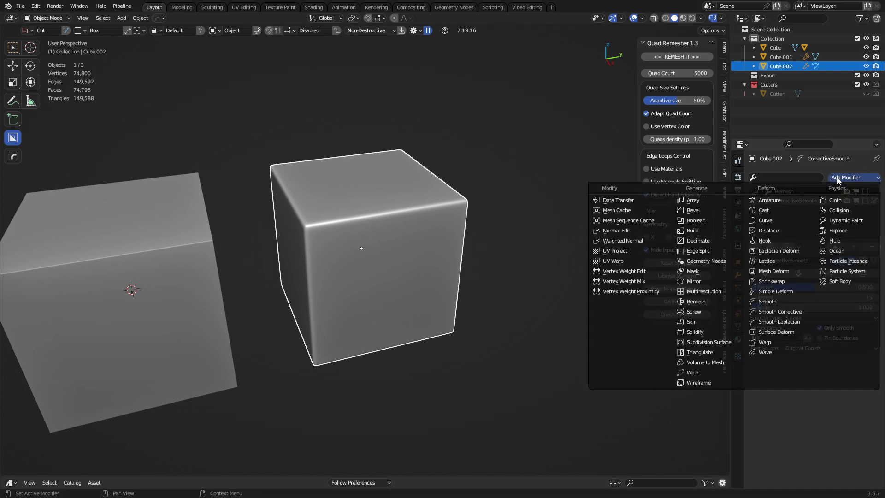
click(723, 240)
click(782, 299)
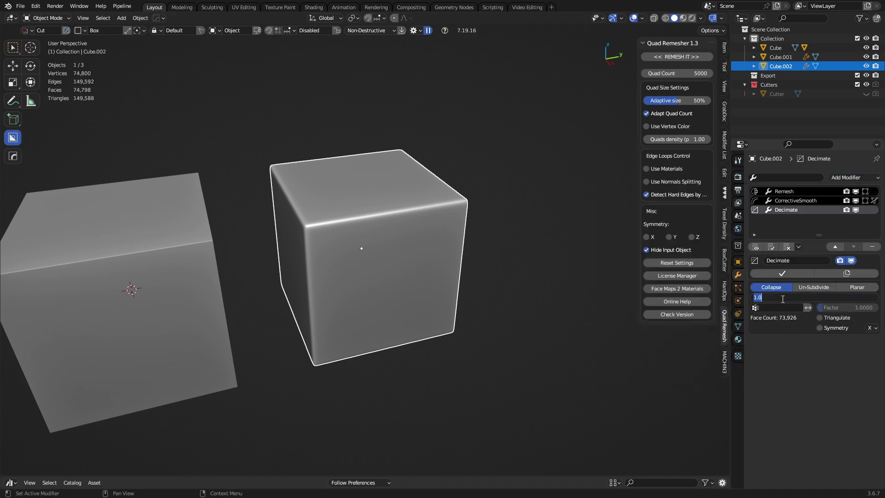
text(0.3)
key(Return)
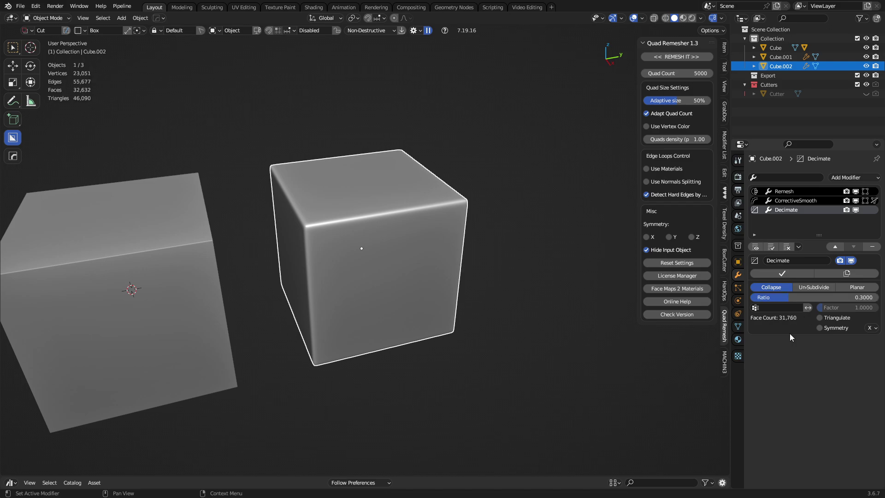
- Examine the decimated cube's wireframe and its rounded edges beside the bevelled and original cubes
click(522, 332)
key(shift+z)
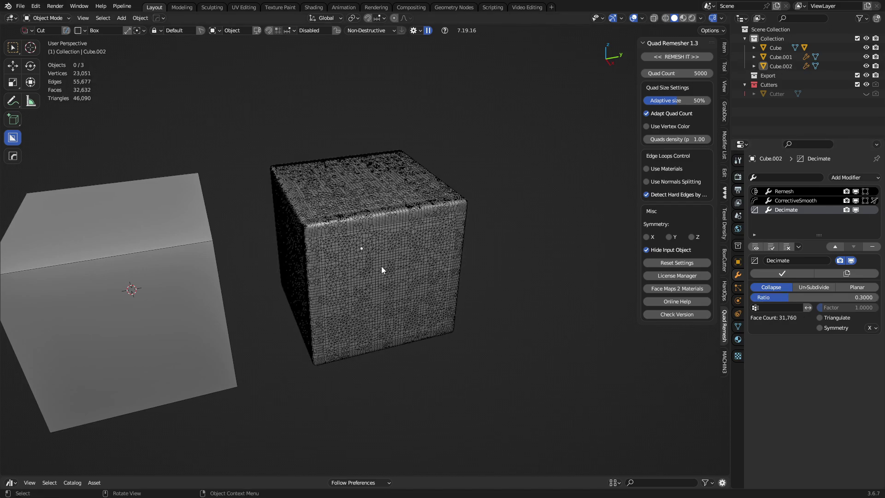
middle_drag(410, 267, 402, 316)
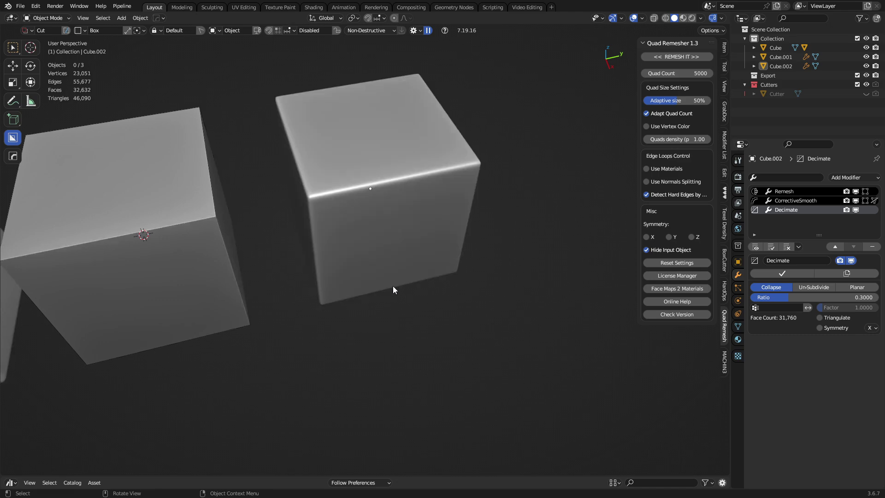
mouse_move(393, 285)
middle_down()
mouse_move(413, 320)
mouse_move(333, 256)
middle_up()
click(417, 258)
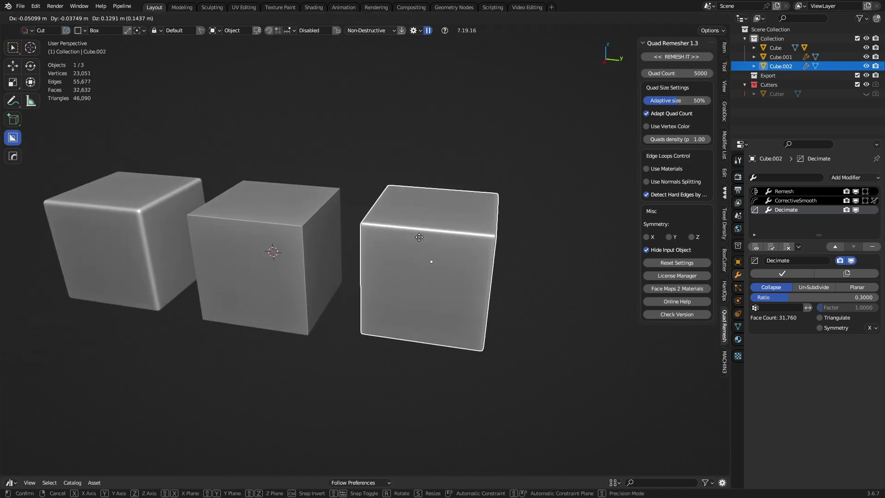
click(258, 252)
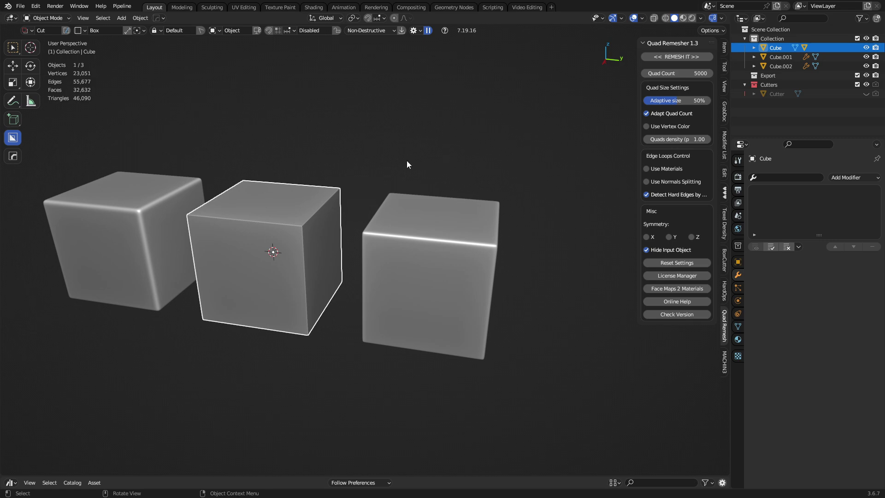
click(406, 161)
- Duplicate the original sharp-edged cube and place the copy about 5.93 m away in the positive Y direction
scroll(388, 323, down, 2)
middle_drag(388, 323, 303, 287)
click(261, 261)
key(shift+d)
key(x)
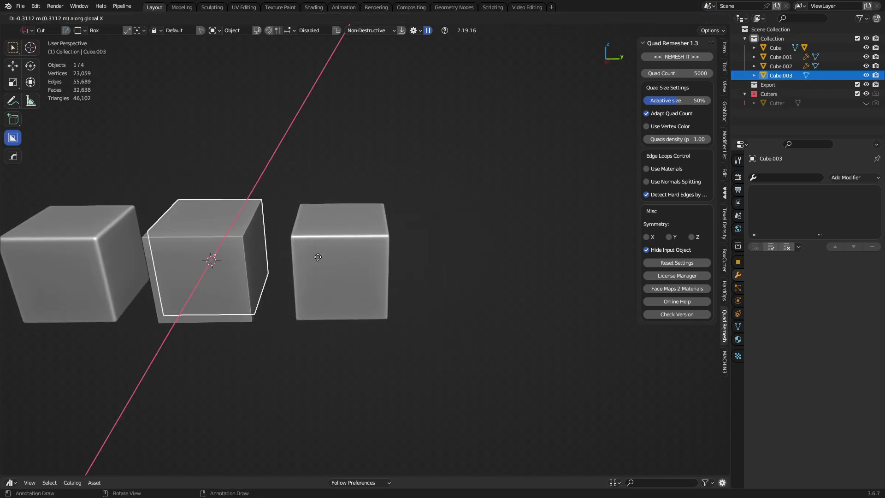
key(y)
click(552, 274)
- Remesh the newly duplicated cube with Quad Remesher at a quad count of 5000
middle_drag(552, 274, 571, 259)
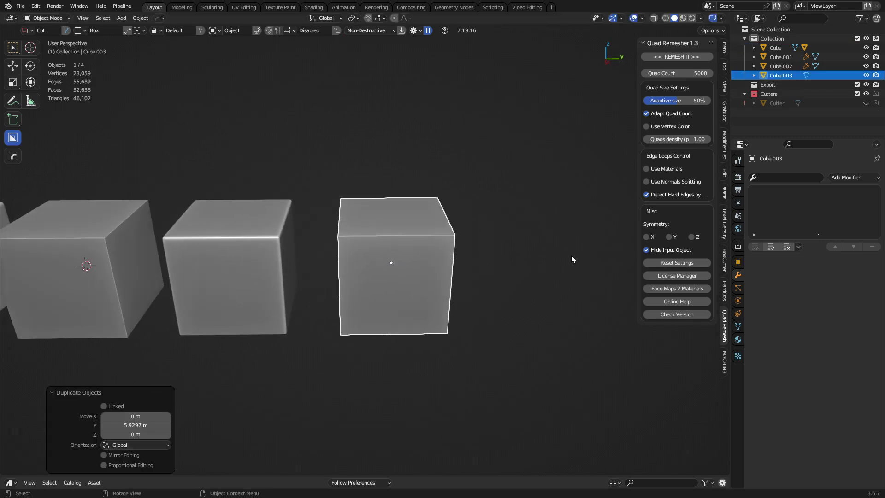
click(682, 57)
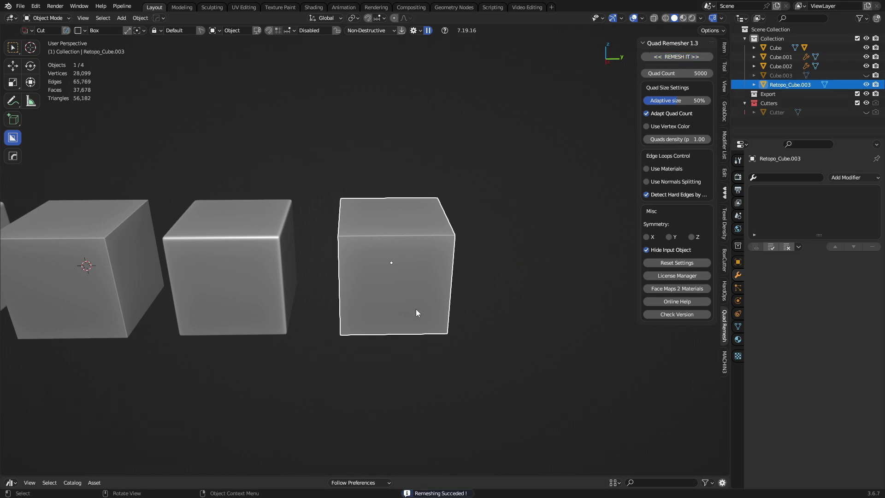
- Add a level 2 Subdivision modifier to the quad-remeshed cube and shade it smooth
key(ctrl+2)
right_click(427, 303)
click(420, 287)
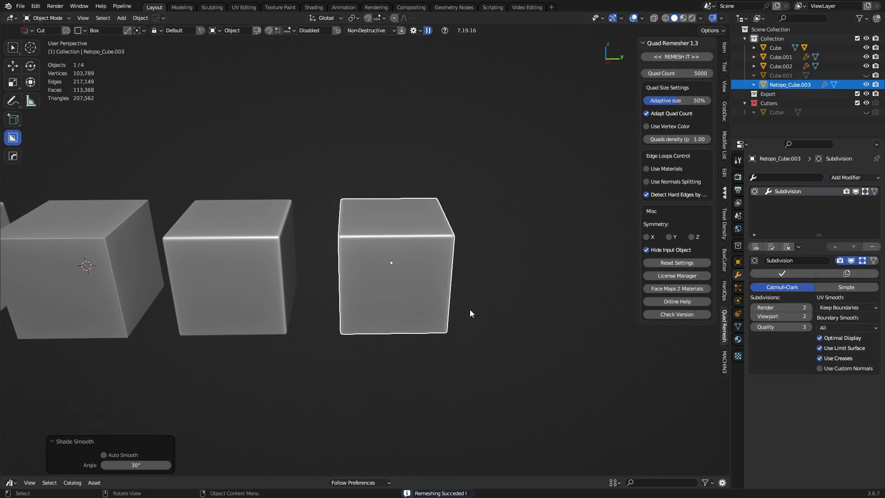
- Turn on the wireframe overlay to examine the topology of the quad-remeshed cube
click(480, 313)
key(shift+w)
click(440, 295)
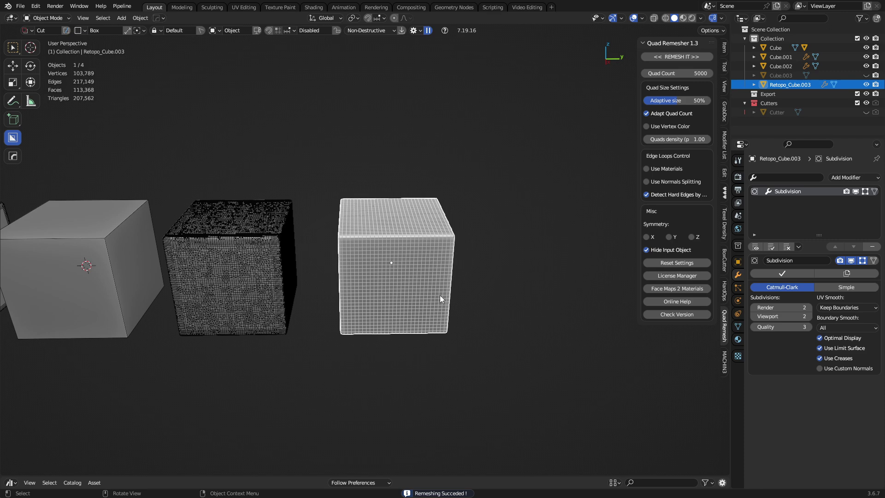
- Duplicate the original cube along the positive Y axis and place the copy about 8.66 m away, beyond the quad-remeshed cube
click(70, 293)
scroll(259, 311, down, 3)
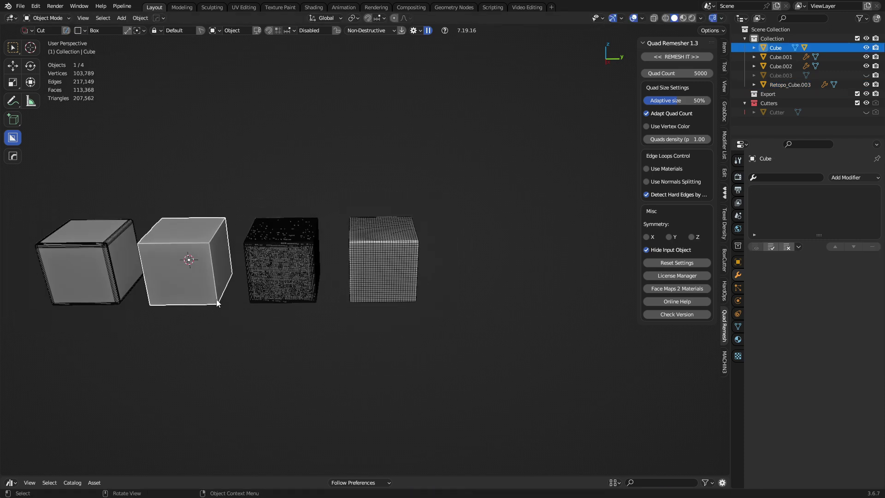
key(shift+d)
key(y)
click(478, 264)
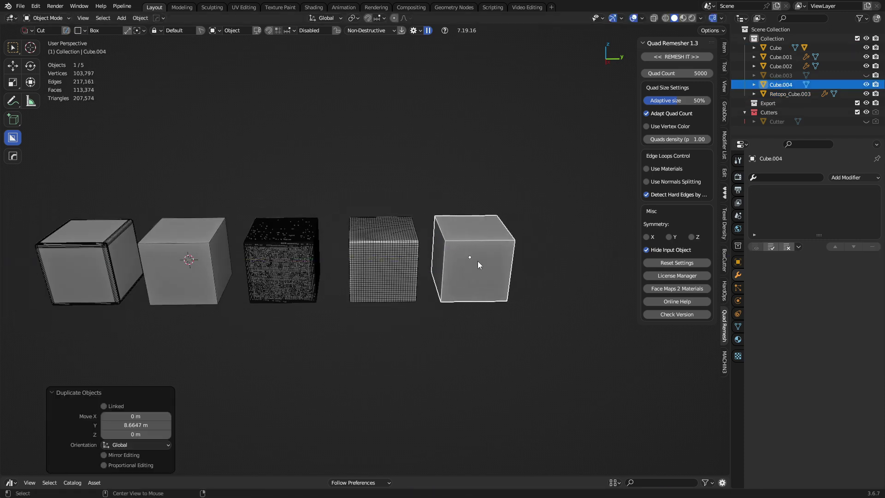
- In Edit Mode, add one centred loop cut along each of the three axes of the newest cube copy
scroll(478, 264, up, 3)
mouse_move(421, 269)
middle_down()
mouse_move(394, 277)
mouse_move(446, 285)
mouse_move(406, 278)
middle_up()
key(ctrl+Tab)
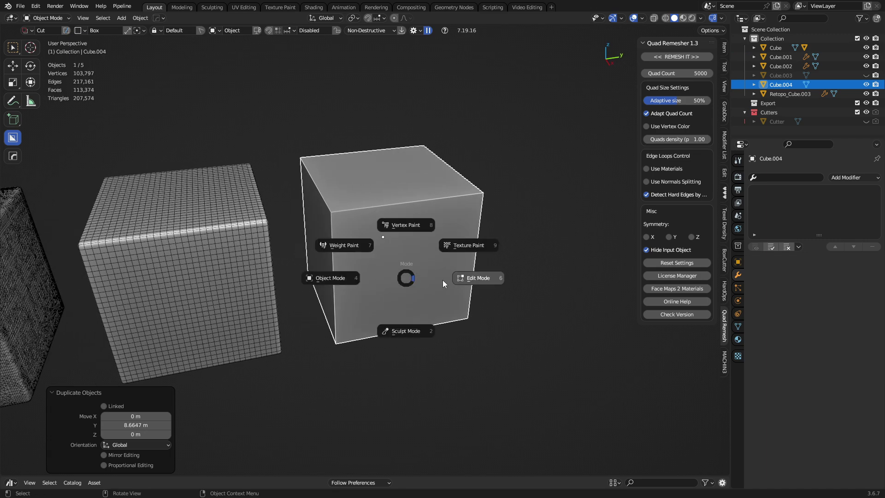
click(442, 284)
key(ctrl+r)
double_click(415, 211)
key(ctrl+r)
double_click(328, 189)
key(ctrl+r)
double_click(339, 251)
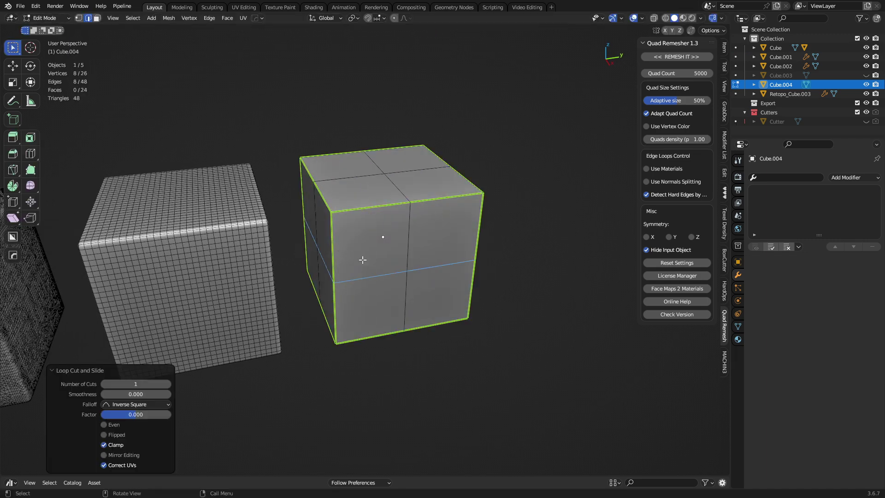
- Bevel all three centre loops with one segment to form support loops near the cube's edges, and return to Object Mode
alt+shift+click(410, 244)
alt+shift+click(366, 177)
key(ctrl+b)
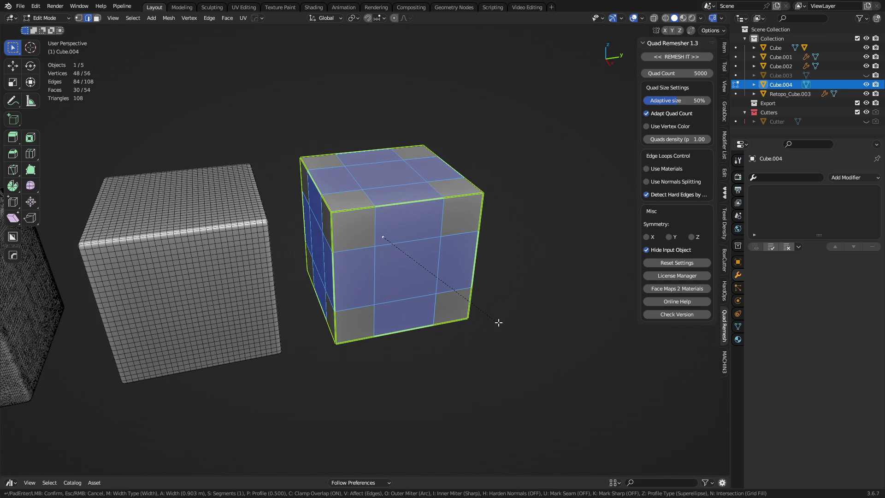
click(535, 334)
key(ctrl+Tab)
click(470, 340)
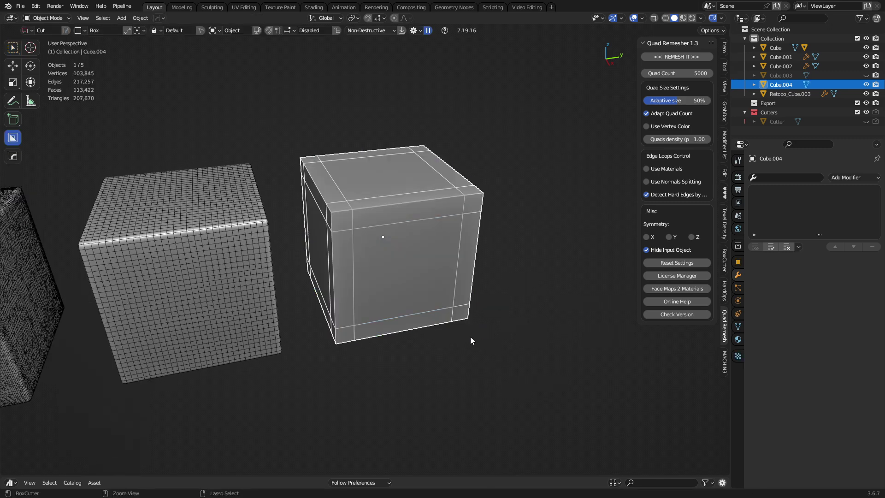
- Add a level 2 Subdivision modifier to the cube with support loops and shade it smooth
key(ctrl+2)
right_click(438, 271)
click(430, 269)
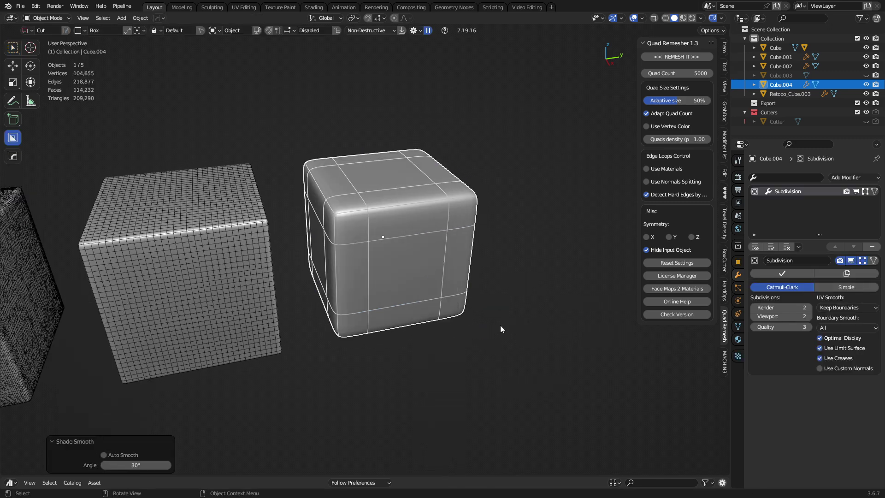
- Turn off the wireframe overlay and clear the selection to compare the whole row of cubes
key(shift+w)
click(440, 362)
scroll(415, 355, down, 2)
middle_drag(386, 345, 470, 318)
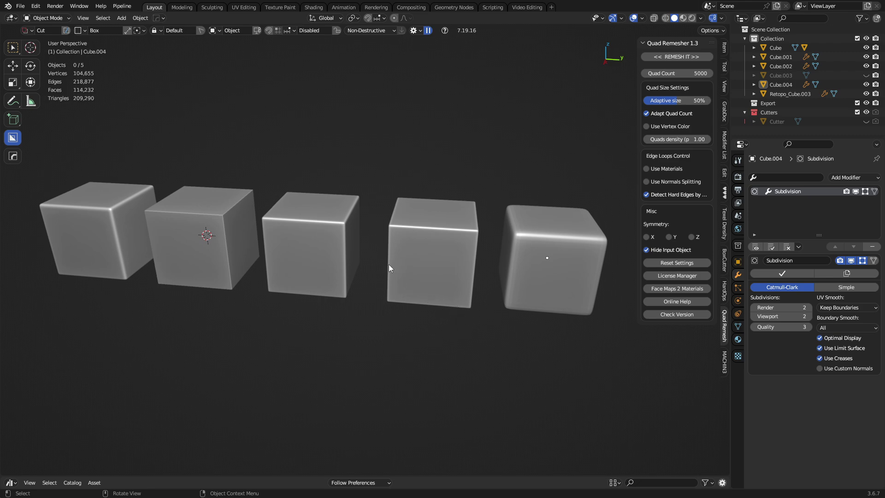
- Use BoxCutter to cut a box out of the upper corner of the cube with the Bevel modifier
key(d)
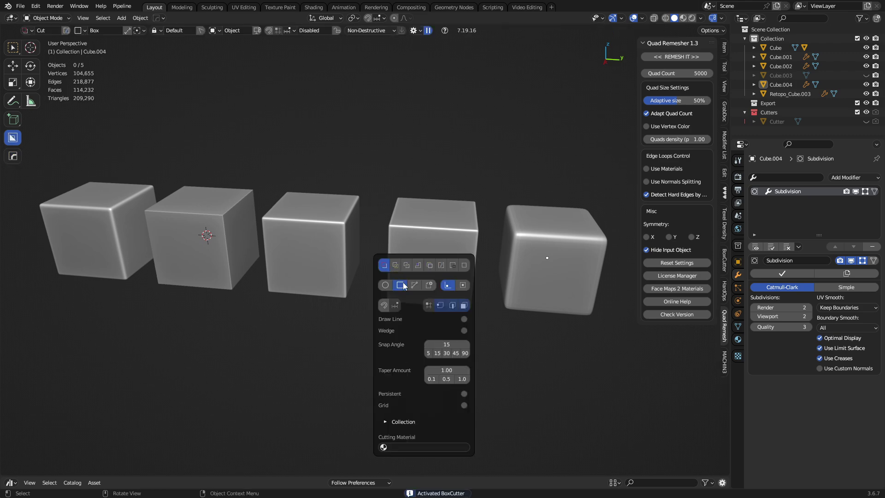
click(340, 254)
click(75, 242)
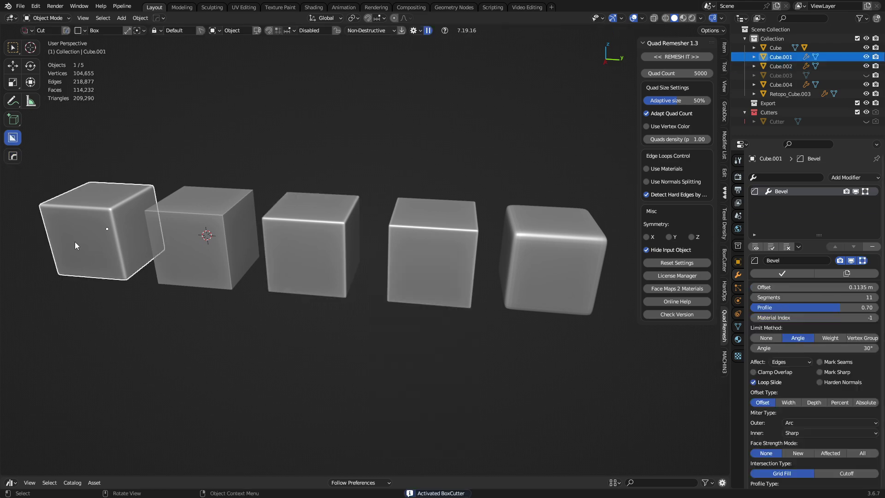
drag(68, 244, 122, 199)
click(156, 153)
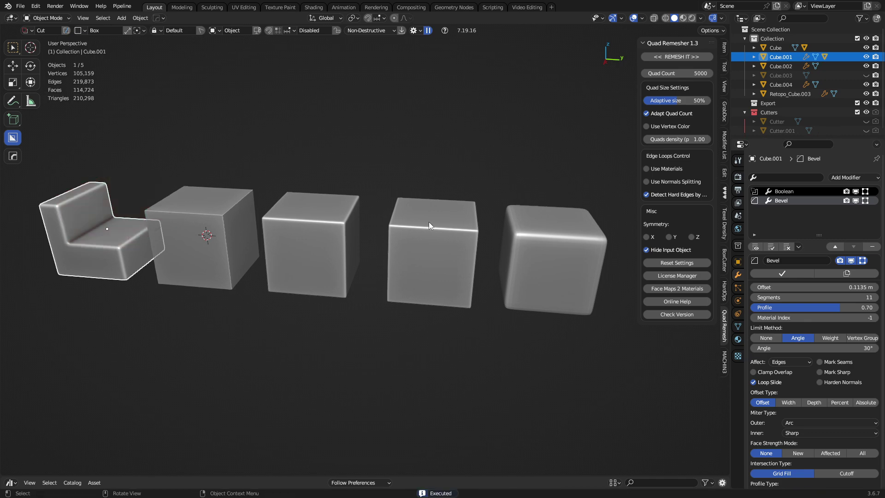
- Try a box cut on the upper corner of the voxel-remeshed cube, and undo it
click(344, 238)
drag(297, 267, 362, 200)
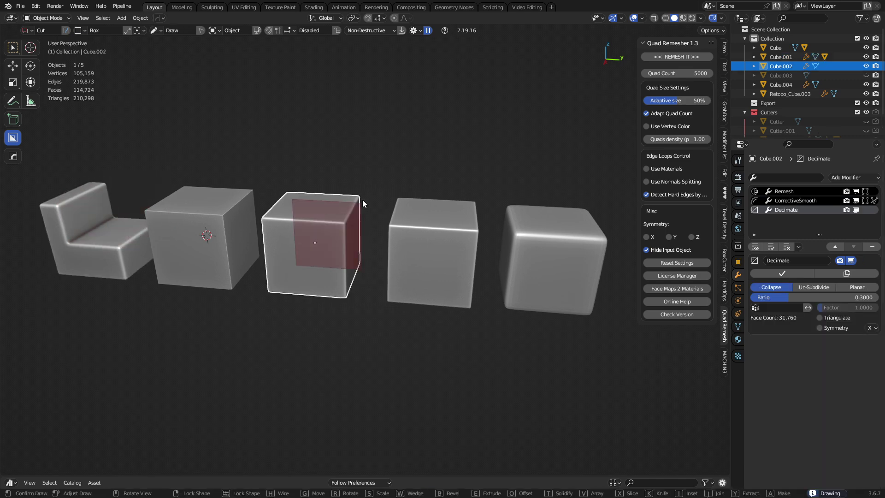
click(398, 150)
click(447, 256)
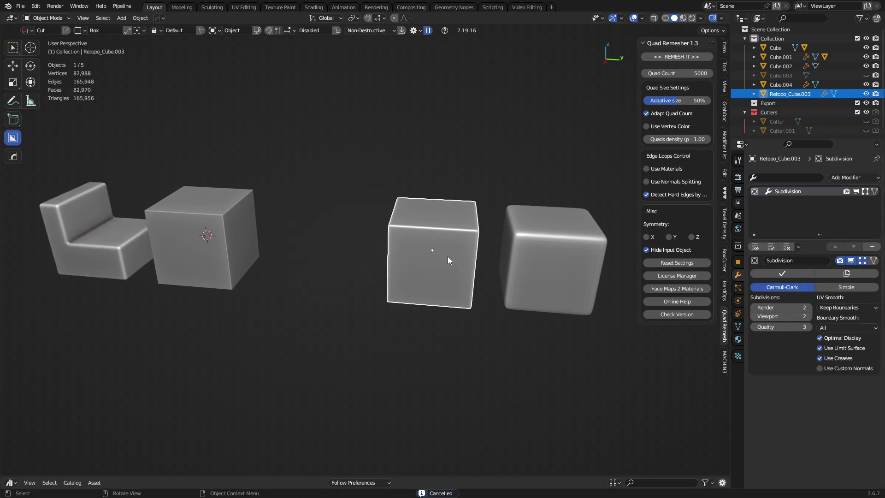
key(ctrl+z)
key(ctrl+z)
- Try a box cut on the upper corner of the quad-remeshed cube
click(402, 270)
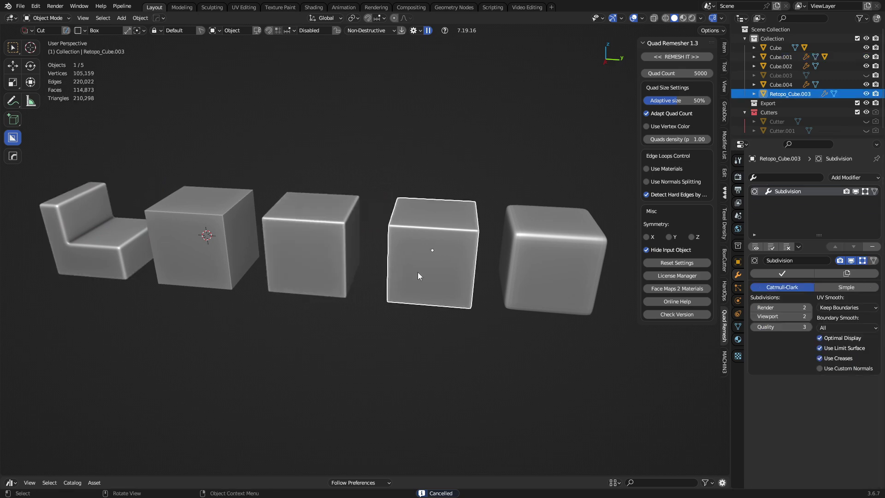
drag(417, 272, 493, 192)
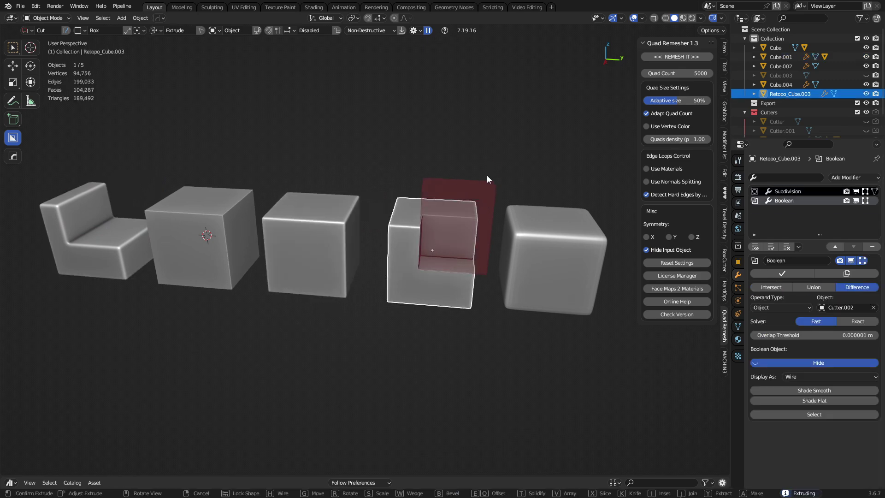
right_click(496, 208)
- Cut a box out of the upper corner of the subdivided cube with support loops
click(549, 279)
drag(550, 280, 623, 206)
click(582, 164)
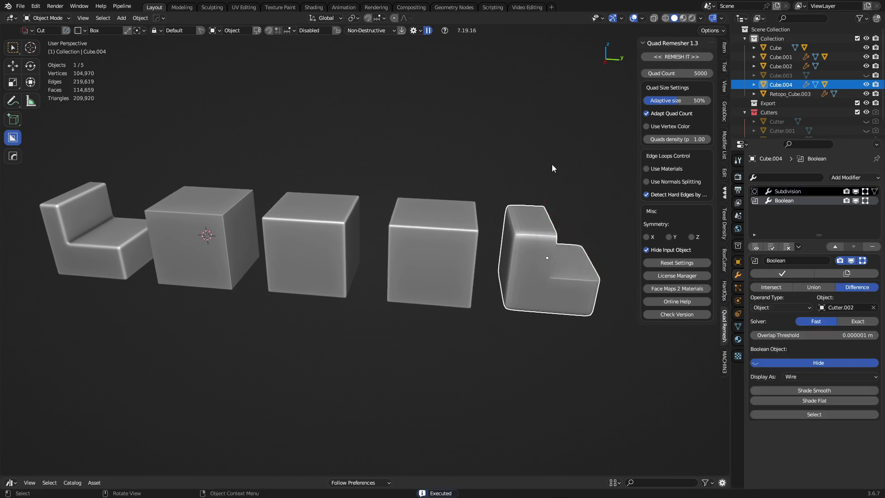
- Examine the row of cubes from different angles, selecting individual cubes to compare their edges and cuts
shift+middle_drag(533, 267, 483, 260)
click(71, 244)
click(167, 231)
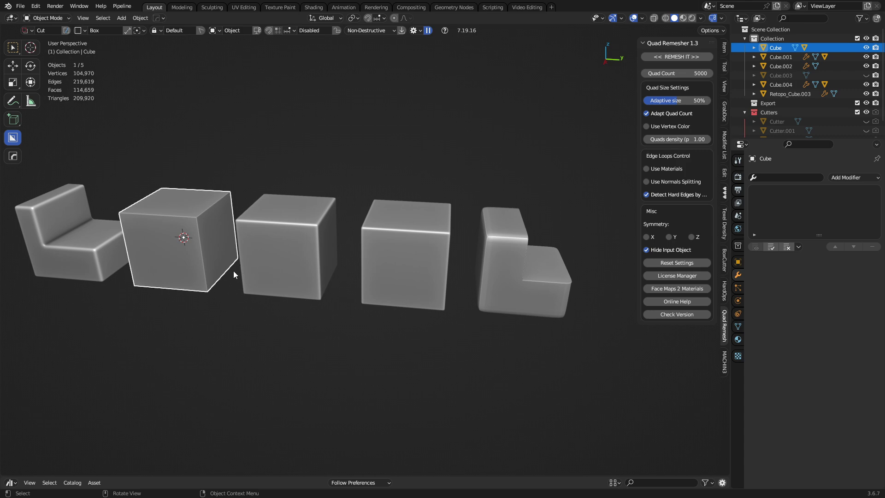
middle_drag(189, 303, 267, 261)
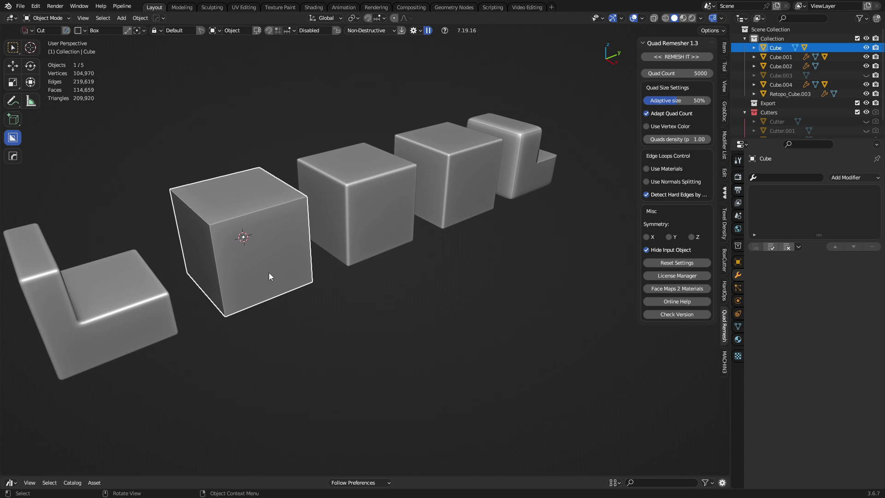
click(382, 193)
click(450, 175)
click(286, 217)
click(468, 158)
- Duplicate the original cube within the XY plane and place the copy in front of the row, at about X 3.46 m, Y 1.39 m
click(265, 225)
key(shift+d)
key(shift+z)
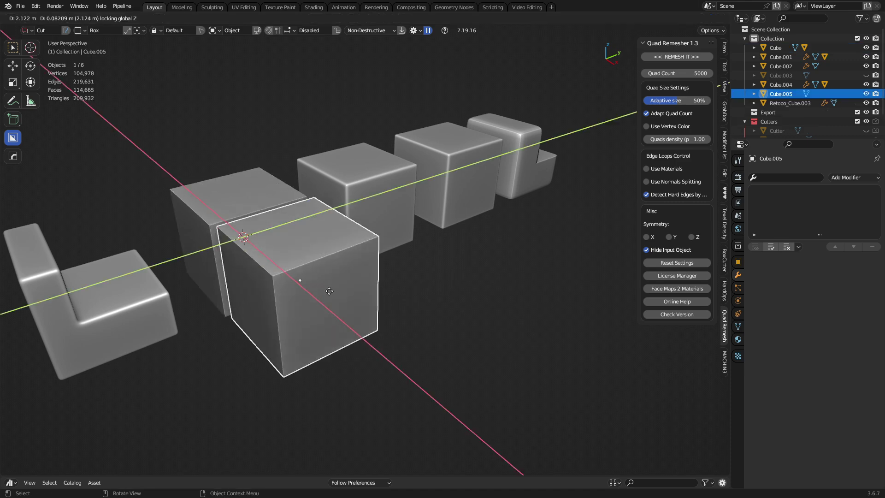
click(425, 294)
- Enter Edit Mode on the new copy and show its UVs in the UV Editing workspace
key(Tab)
shift+middle_drag(484, 306, 383, 249)
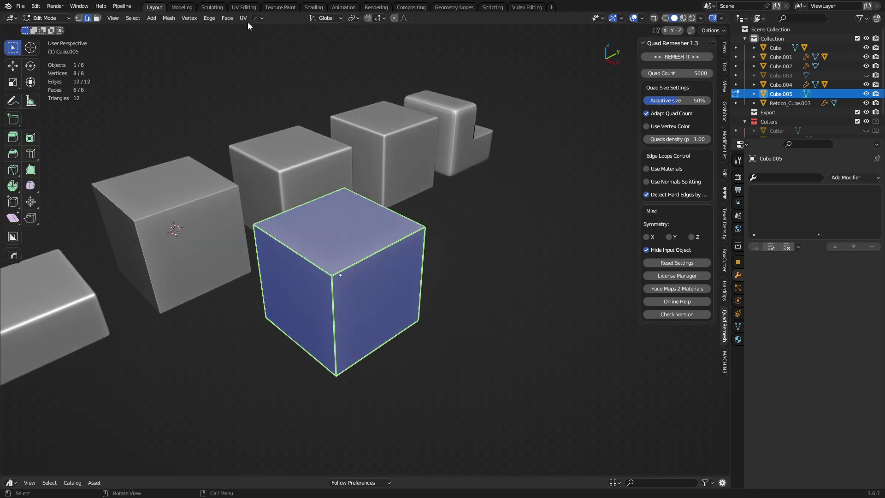
click(244, 7)
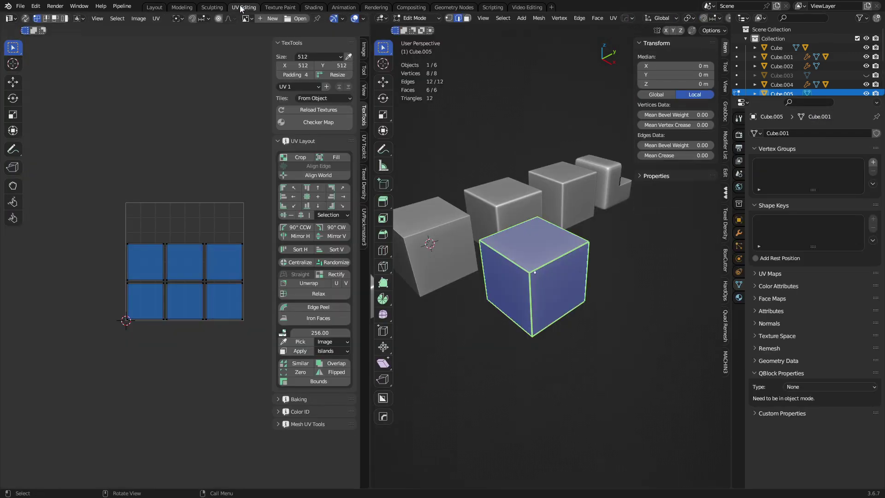
- Set the TexTools bake type to Tangent Bevel with a radius of 0.02
click(306, 403)
scroll(323, 386, down, 6)
click(311, 367)
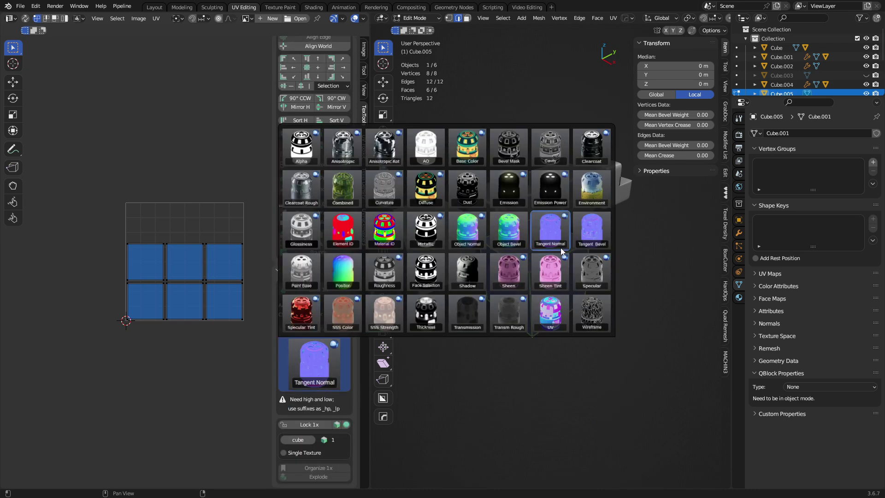
click(586, 236)
scroll(304, 378, down, 2)
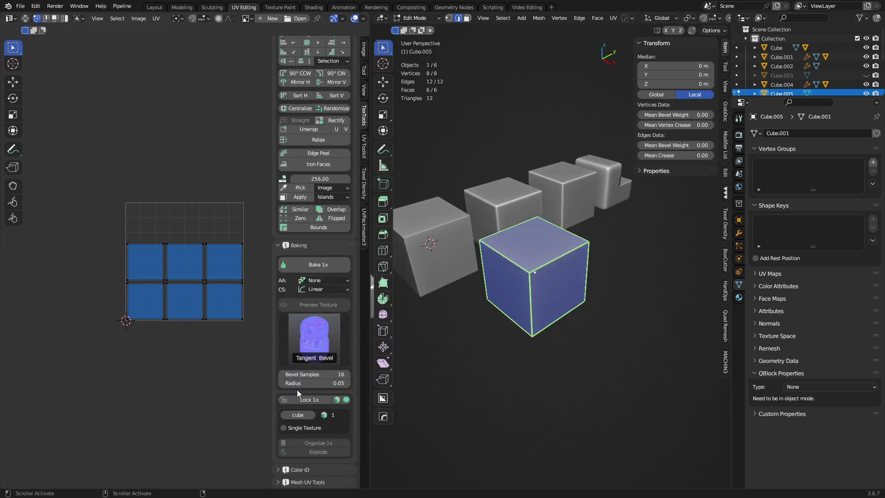
click(282, 384)
- Choose a larger TexTools texture size for the bake
scroll(333, 324, up, 4)
scroll(318, 207, up, 3)
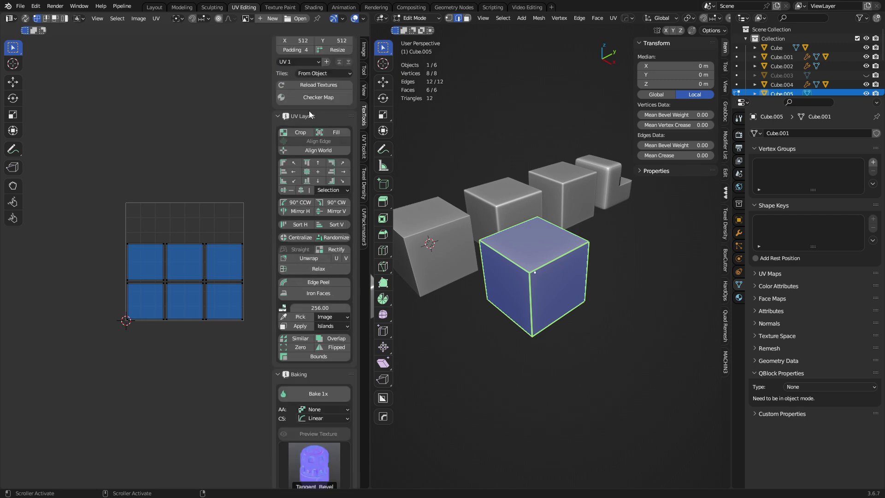
scroll(308, 110, up, 1)
click(310, 58)
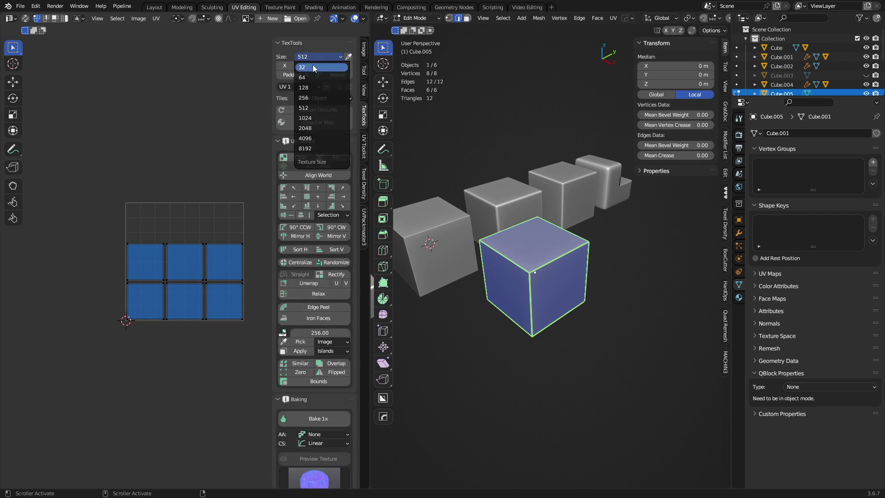
click(316, 120)
- Set the bake anti-aliasing to 2x and bake the tangent bevel map of the cube copy
scroll(312, 316, down, 3)
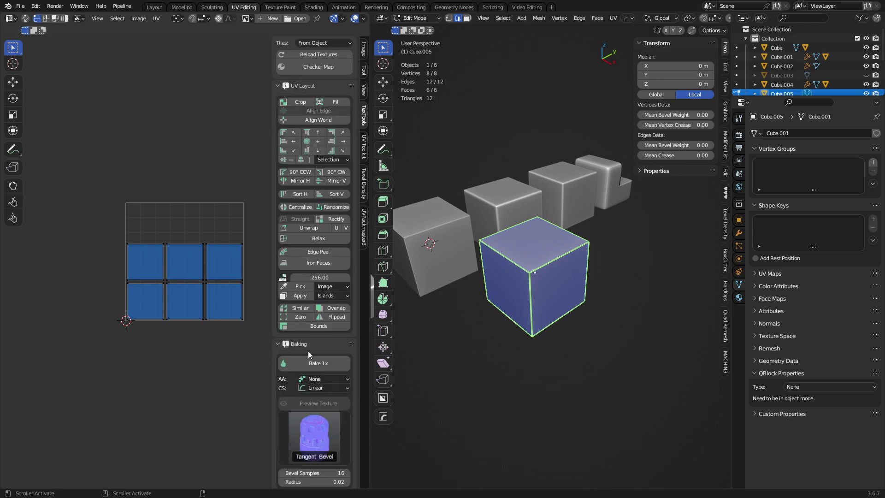
click(315, 379)
click(319, 400)
click(314, 365)
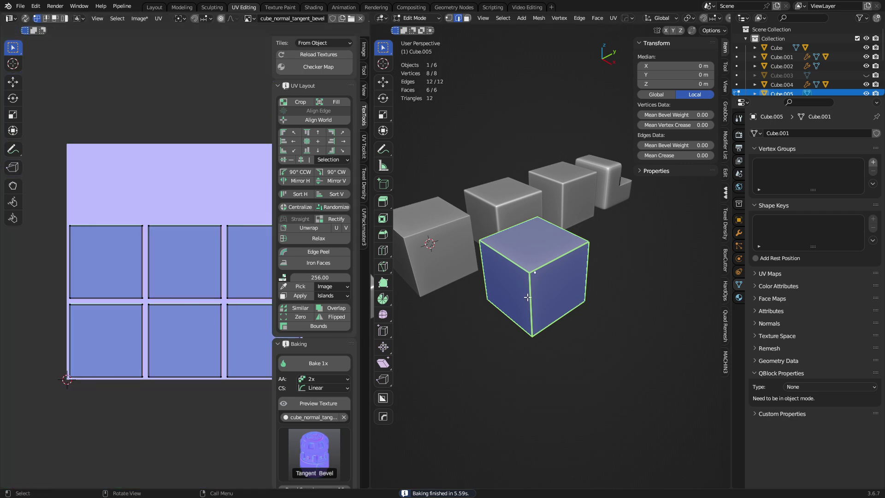
- Switch the cube copy back to Object Mode
scroll(527, 297, up, 5)
scroll(521, 300, down, 1)
shift+middle_drag(527, 312, 554, 293)
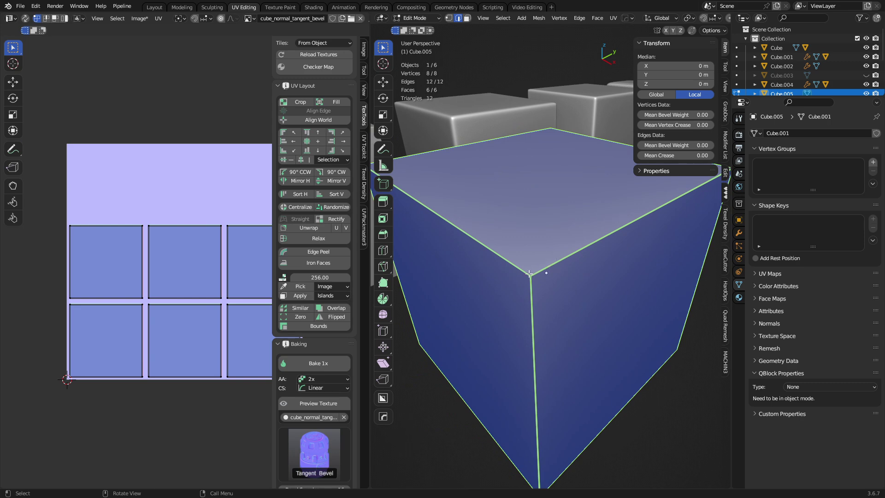
key(ctrl+Tab)
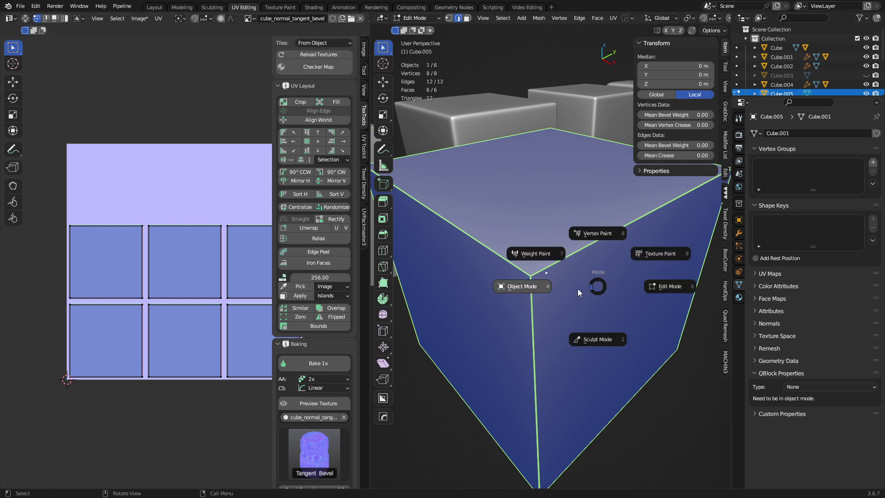
click(554, 289)
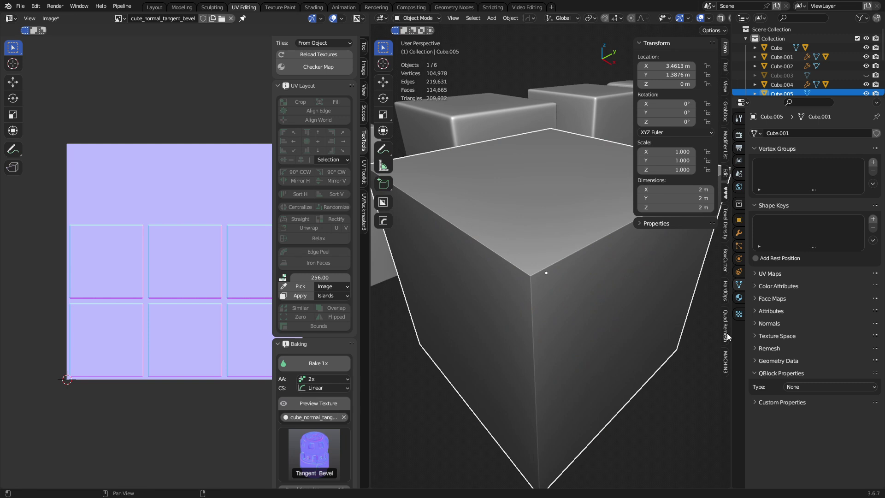
- Add a Tangent Space Normal Map node to the Normal input of the cube's material
click(738, 298)
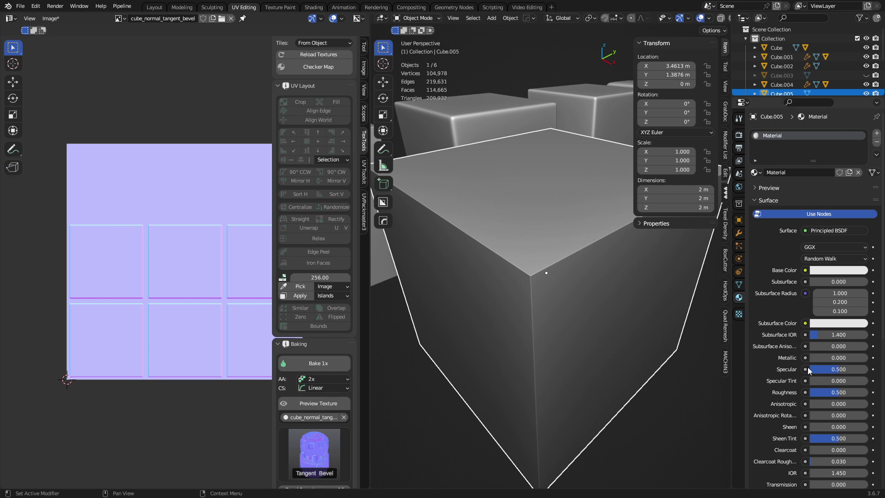
scroll(792, 377, down, 8)
scroll(801, 391, down, 3)
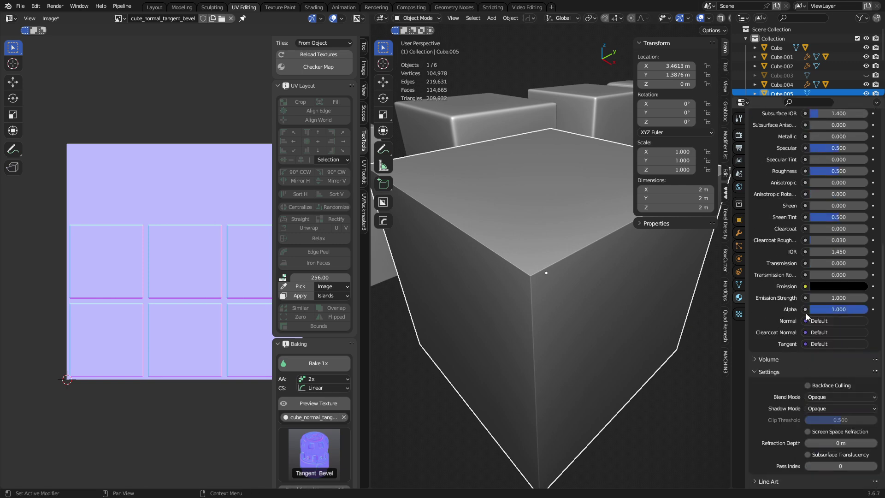
click(806, 321)
click(760, 87)
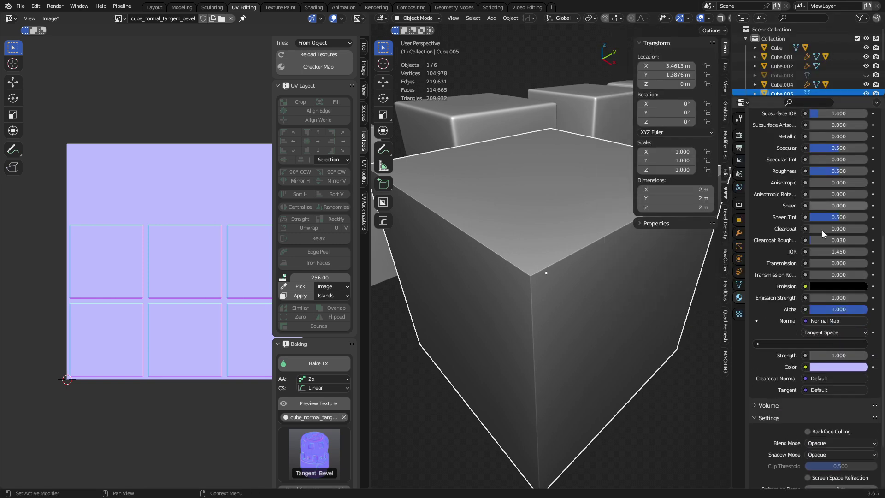
- Feed the normal map's color with an Image Texture using the baked cube_normal_tangent_bevel image
click(805, 367)
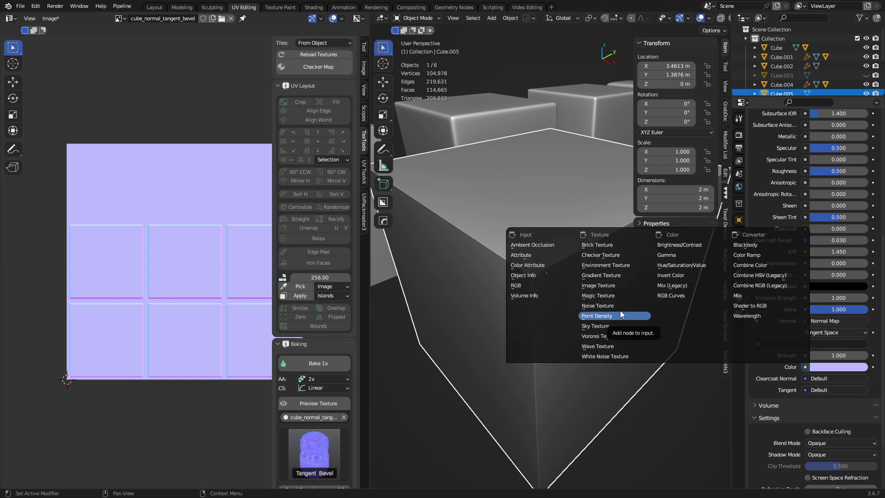
click(621, 285)
click(757, 379)
click(683, 283)
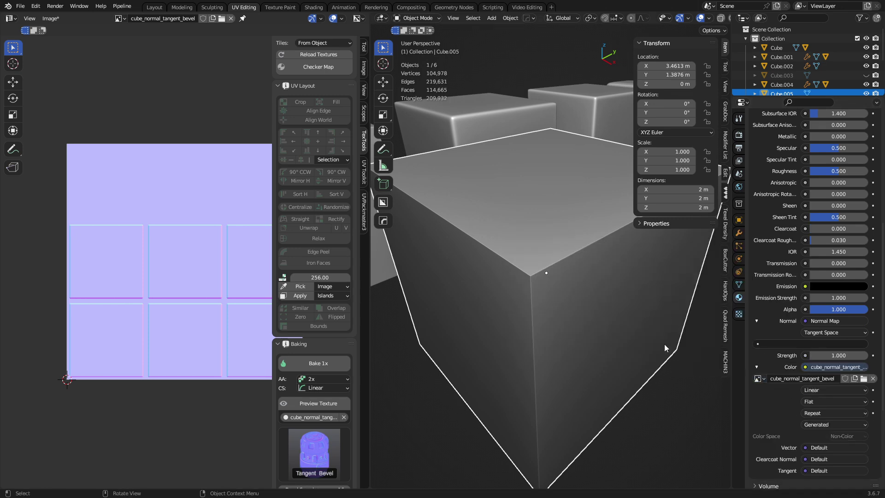
- Switch the viewport to Material Preview and examine how the baked normal map shades the cube's edges
key(z)
click(592, 402)
click(690, 371)
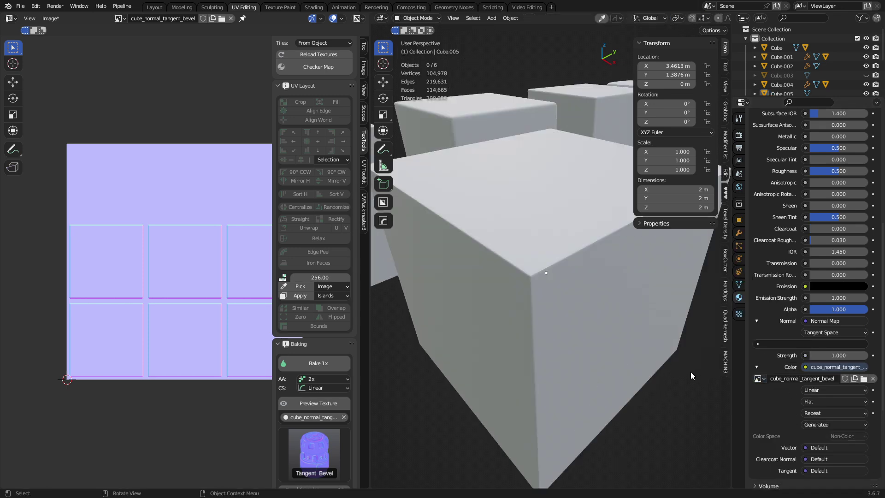
key(shift+w)
scroll(640, 365, down, 5)
scroll(596, 345, up, 6)
scroll(565, 282, up, 4)
click(543, 270)
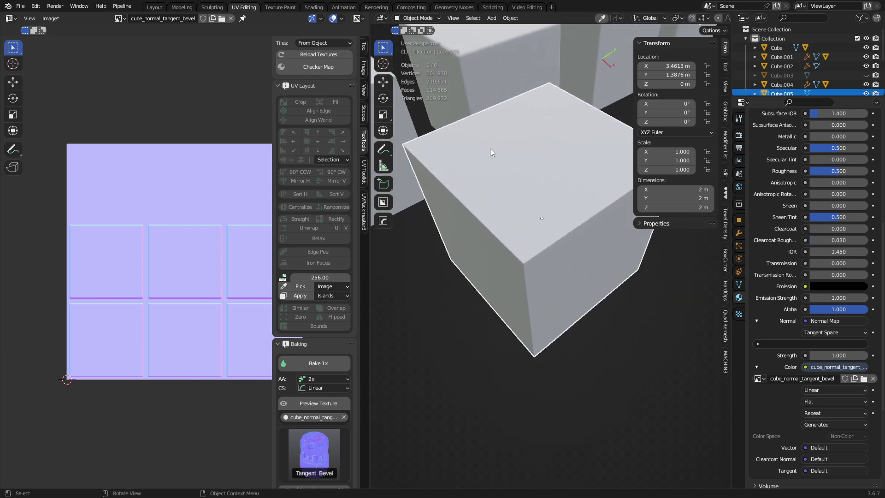
- Examine the normal-mapped cube's edge shading against the other cubes in a maximized viewport
scroll(532, 269, down, 2)
shift+middle_drag(536, 222, 498, 336)
click(498, 336)
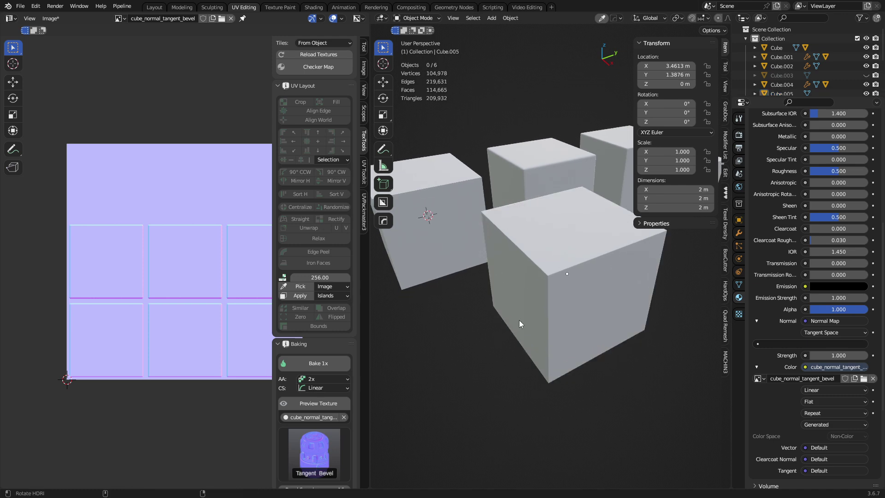
key(ctrl+alt+space)
click(512, 312)
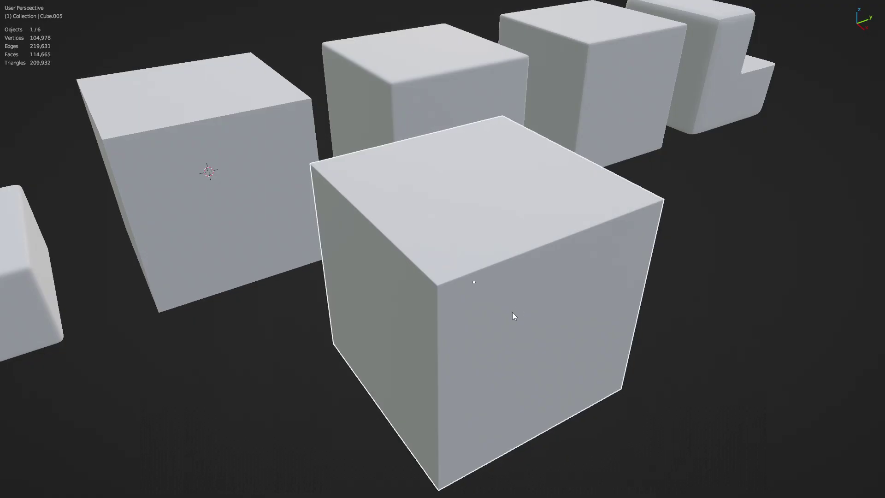
- Set the normal-mapped cube's material Metallic to 1.000 and inspect its edges from several sides
key(ctrl+alt+space)
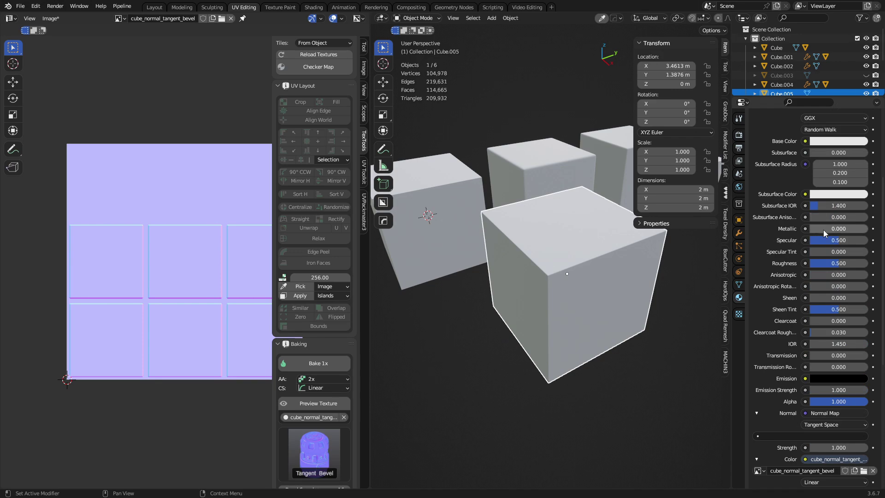
key(ctrl+alt+space)
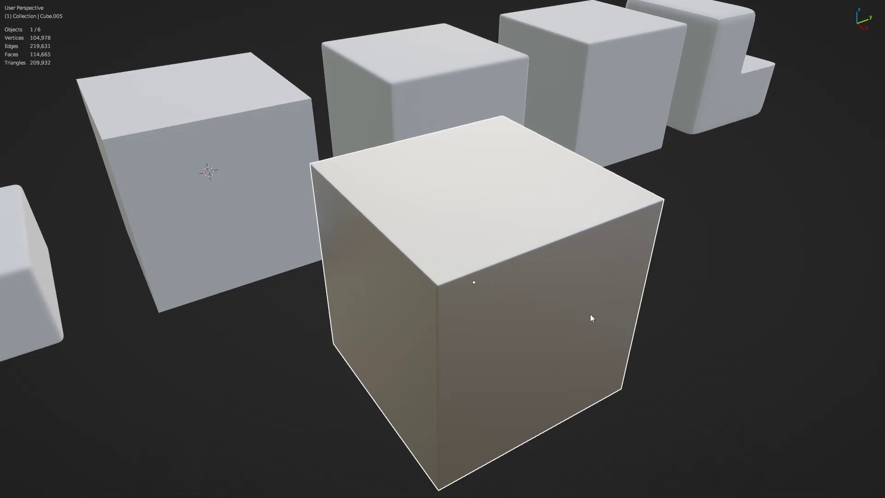
click(677, 308)
middle_drag(479, 283, 340, 244)
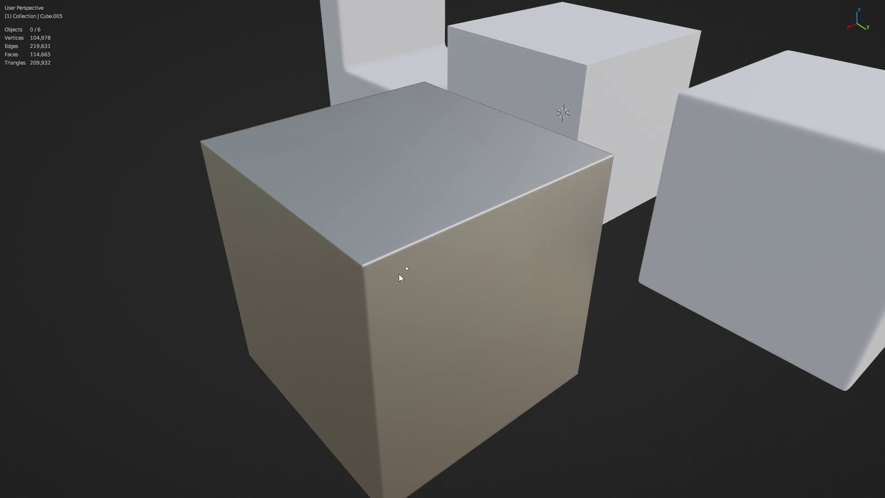
scroll(399, 274, down, 3)
click(408, 258)
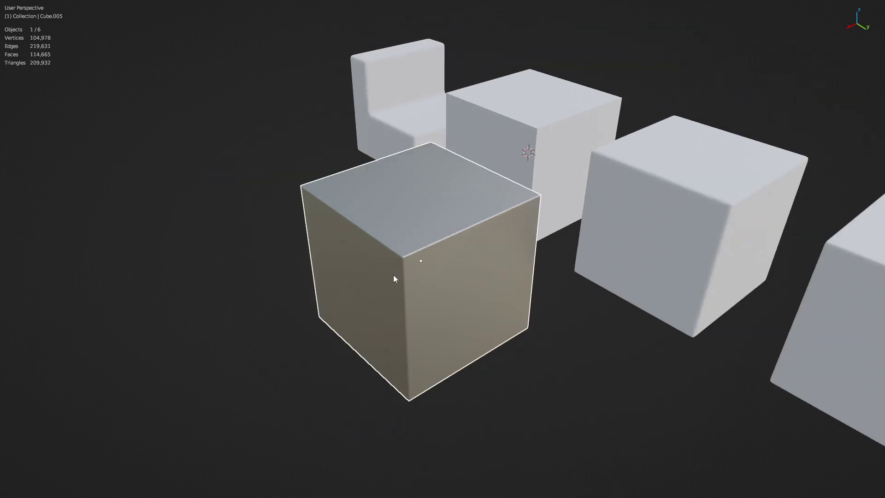
middle_drag(395, 276, 459, 275)
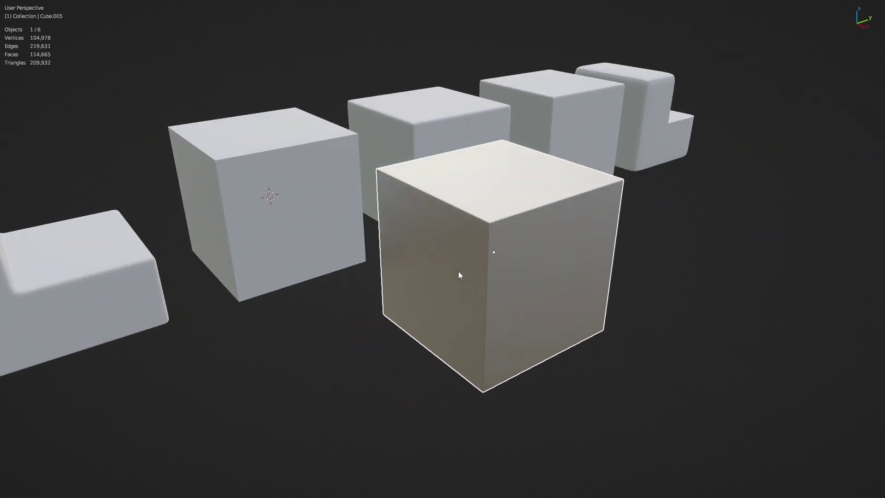
- Leave the maximized viewport and compare the original plain cube's sharp edges with the normal-mapped cube
key(ctrl+alt+space)
shift+middle_drag(456, 271, 509, 290)
click(517, 239)
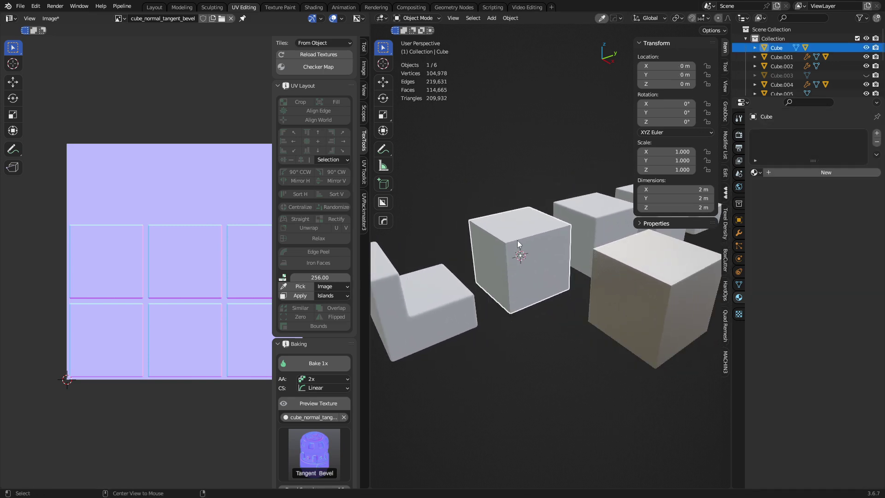
scroll(517, 240, up, 4)
middle_drag(573, 279, 549, 297)
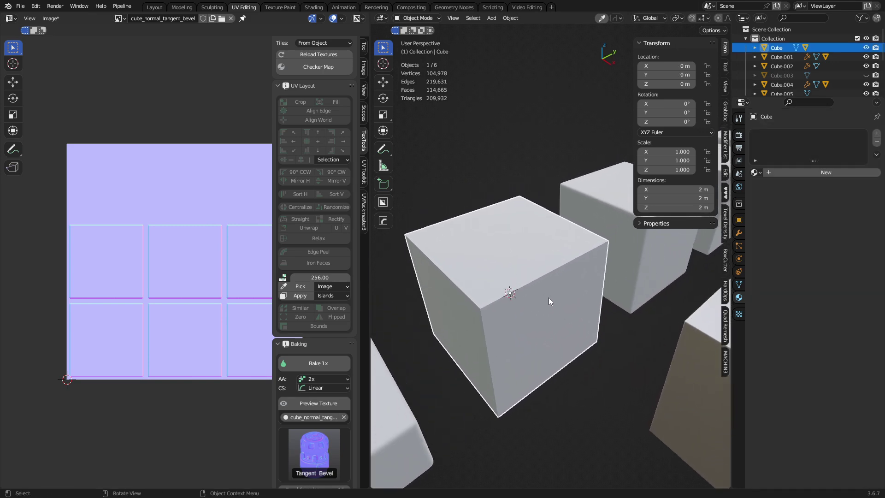
scroll(544, 294, down, 2)
scroll(544, 294, up, 3)
key(ctrl+Tab)
key(Escape)
scroll(602, 309, down, 3)
shift+middle_drag(603, 309, 435, 283)
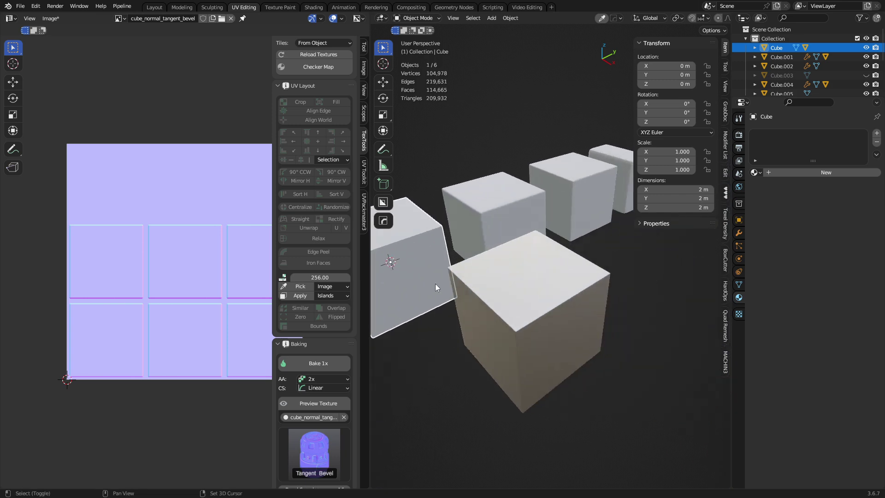
- Open the normal-mapped cube's material in the Shading workspace, disconnect its Normal Map from the Principled BSDF, and move both normal map nodes aside
click(547, 298)
middle_drag(547, 298, 587, 280)
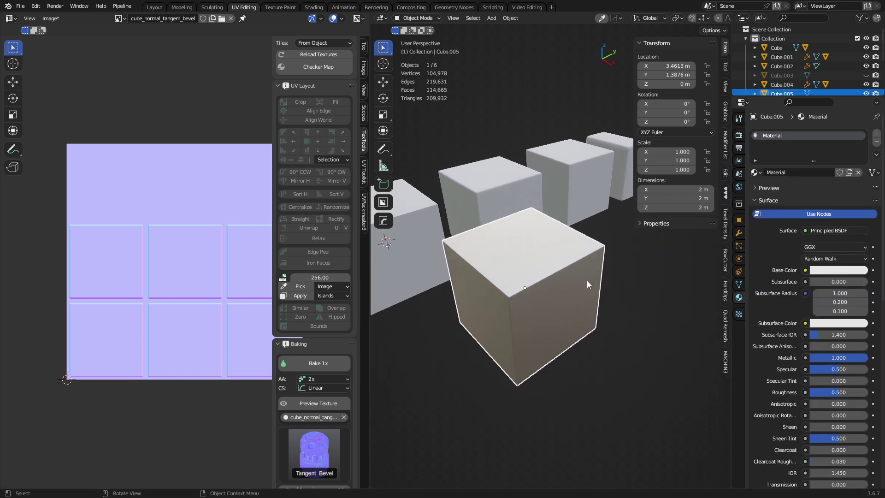
click(314, 8)
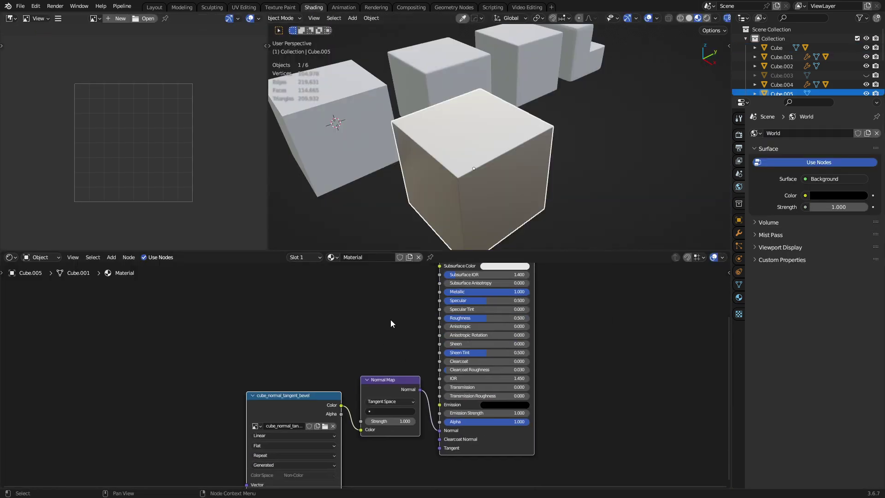
drag(304, 403, 86, 432)
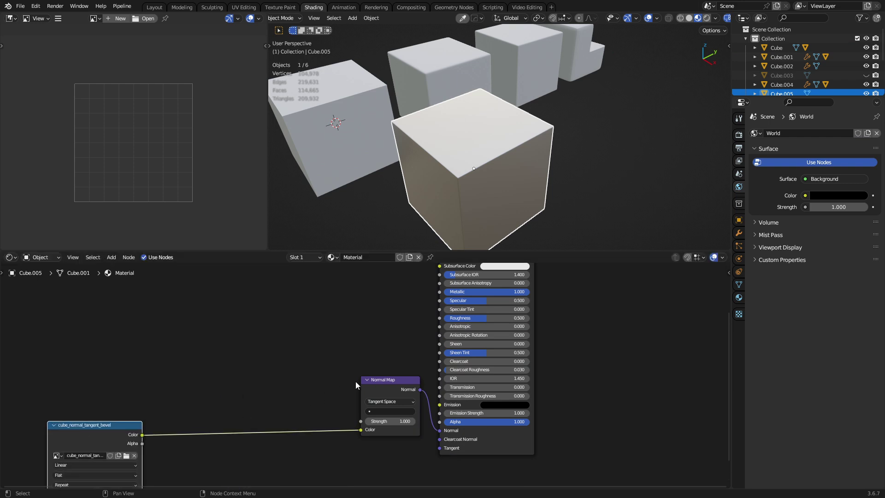
drag(373, 386, 128, 431)
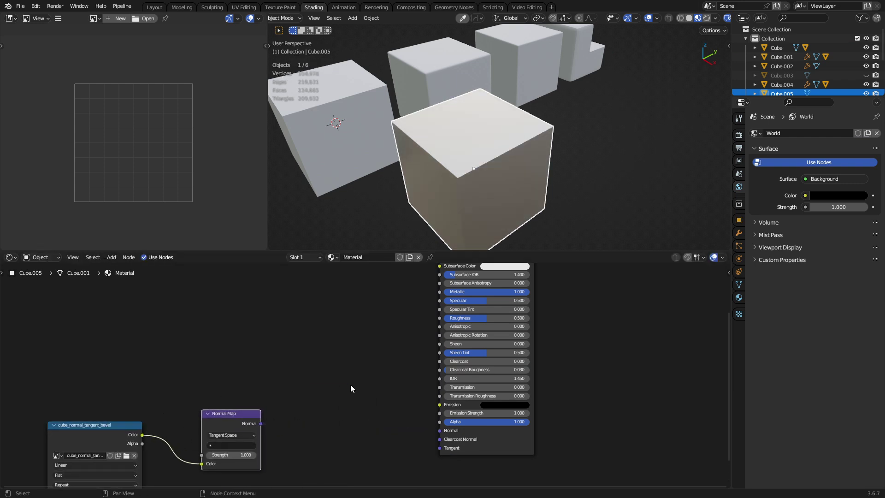
- Add an Image Texture node above the existing normal map nodes
key(shift+a)
mouse_move(339, 417)
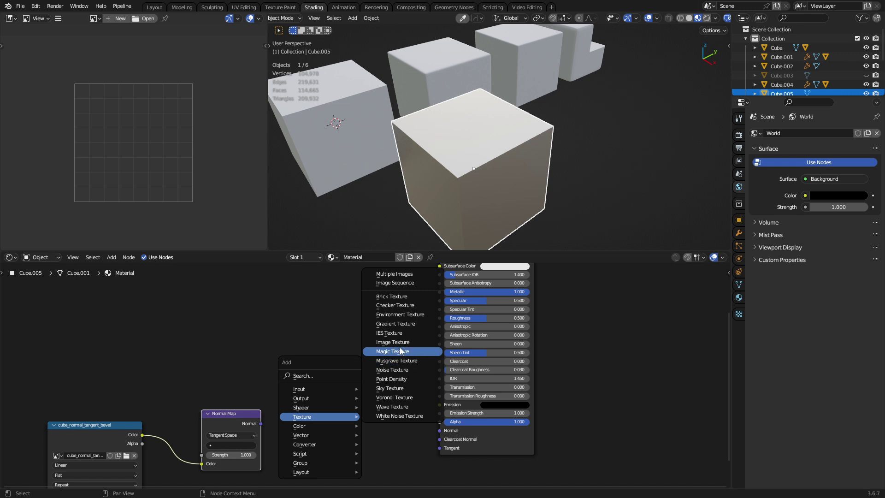
click(392, 322)
click(157, 279)
- Add a Bump node feeding the Principled BSDF's Normal input and connect the empty Image Texture's Color to its Height
key(shift+a)
mouse_move(340, 401)
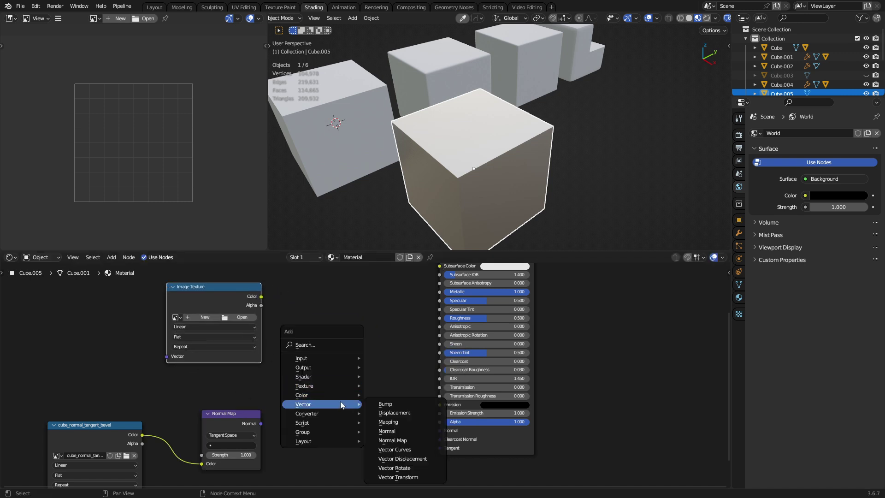
click(385, 404)
click(388, 399)
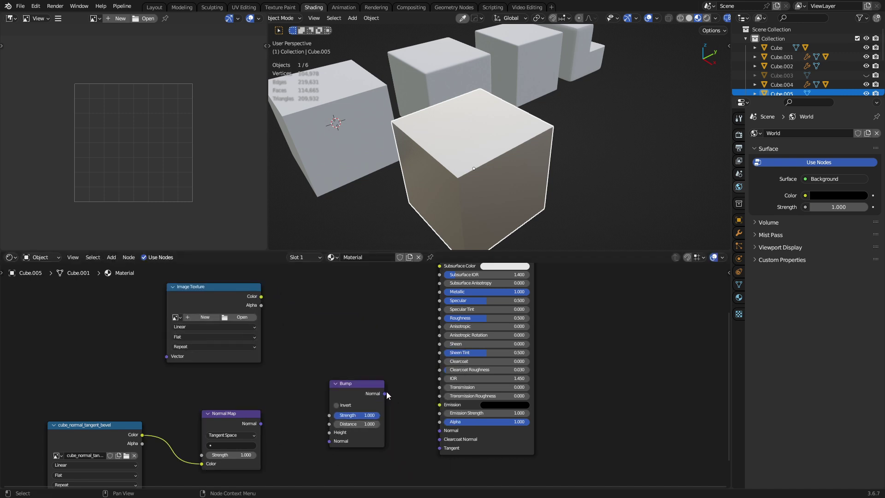
drag(386, 394, 437, 433)
drag(261, 297, 328, 432)
- Create a new 1024 × 1024 px image named Untitled with 32-bit Float for the bump texture
click(201, 317)
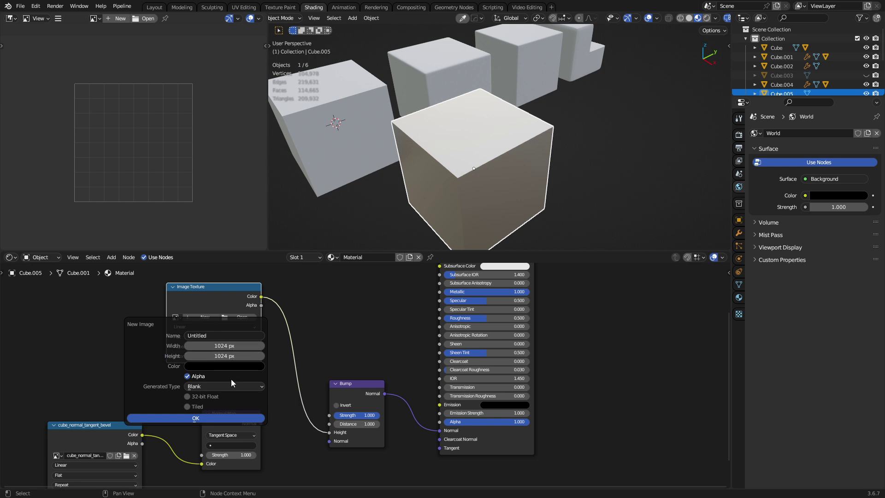
click(200, 407)
click(205, 397)
click(223, 417)
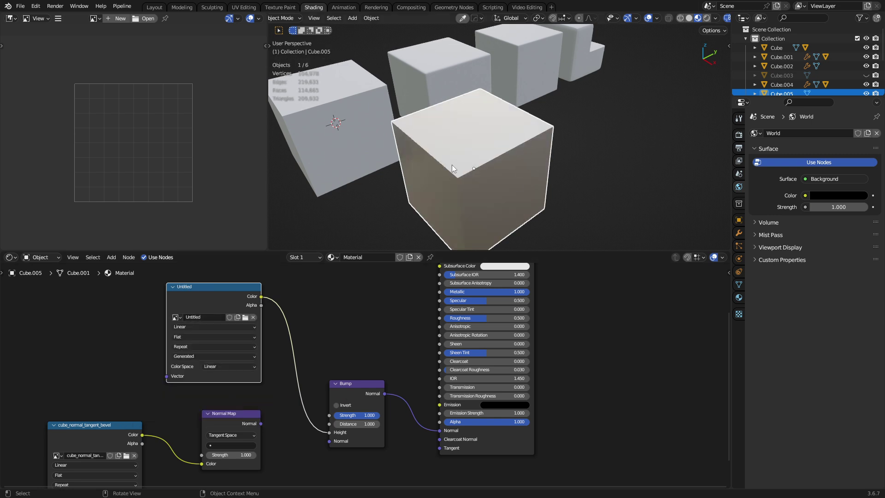
- Switch the cube to Texture Paint mode and enlarge the 3D viewport above the node editor
middle_drag(523, 160, 505, 164)
key(ctrl+Tab)
key(Escape)
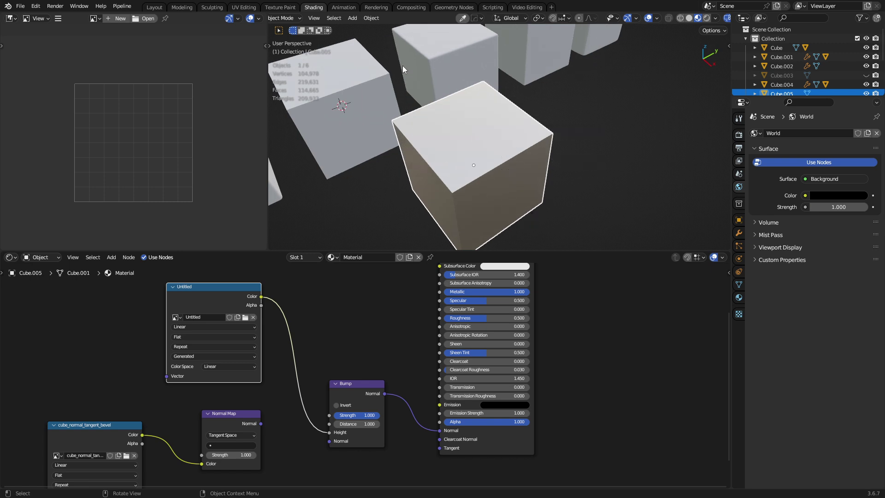
key(ctrl+Tab)
click(577, 152)
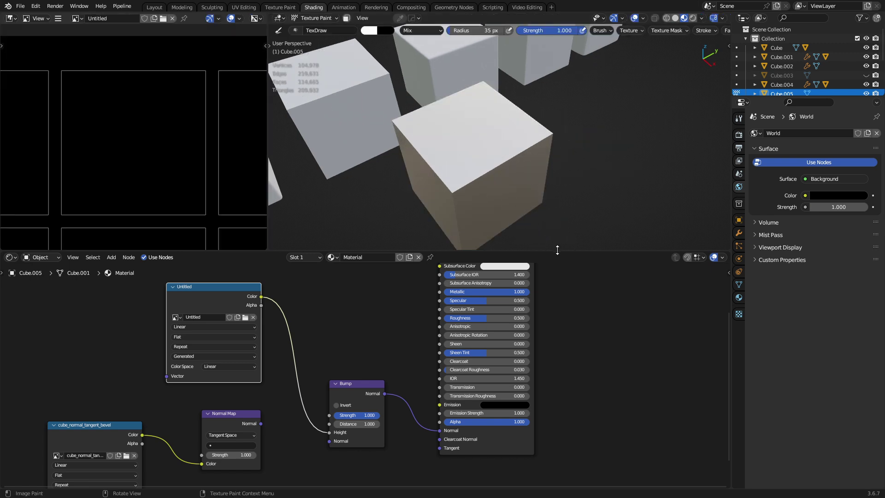
drag(557, 253, 559, 371)
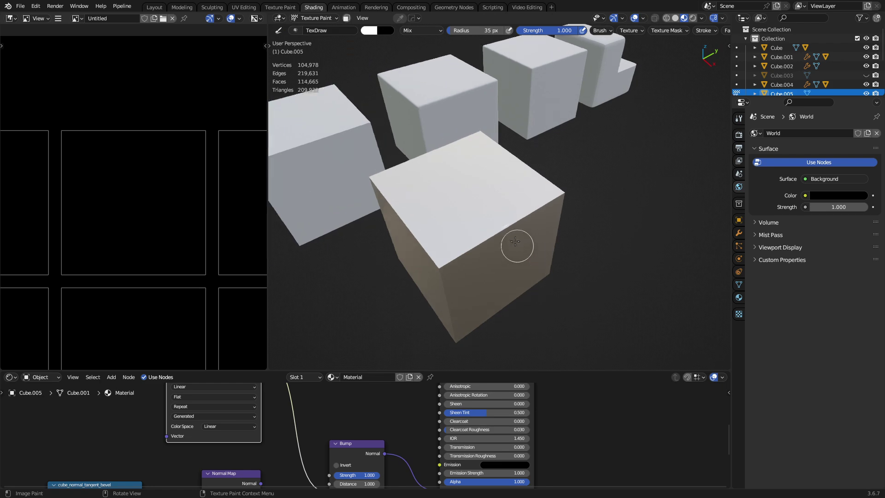
- Set the brush radius to 19 px and paint white bump strokes across the cube's top face
middle_drag(500, 203, 451, 231)
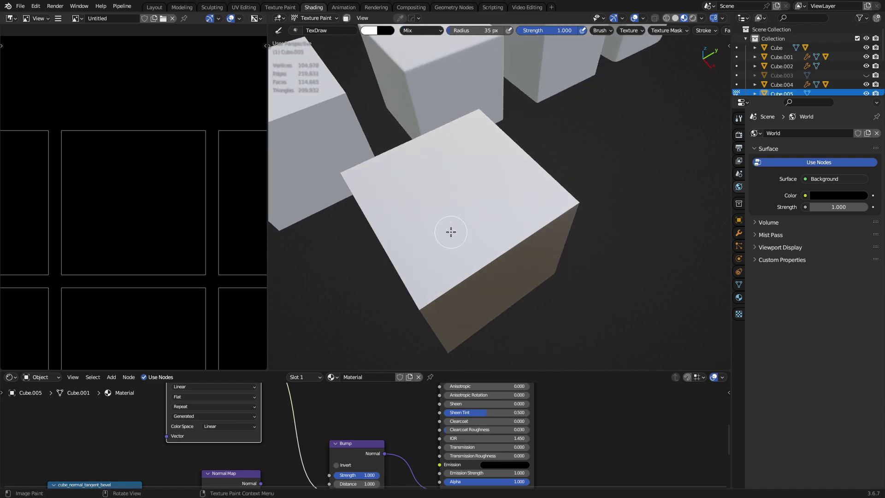
key(f)
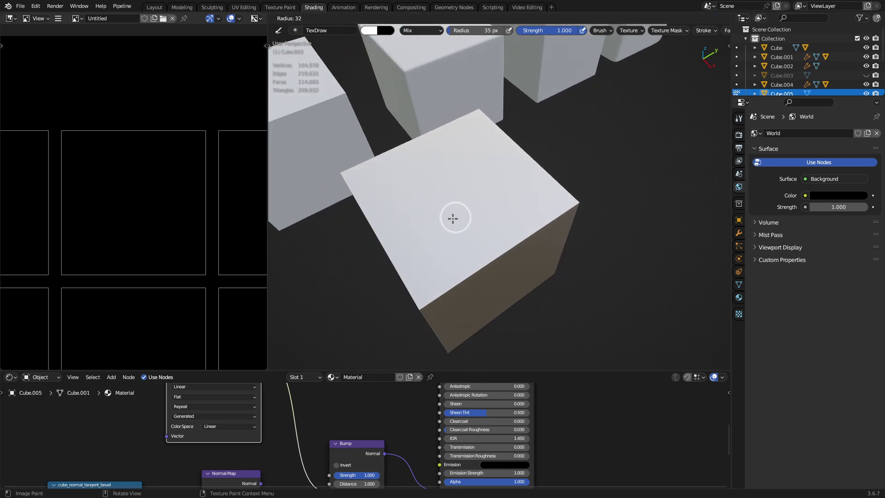
click(452, 217)
mouse_move(445, 233)
mouse_down()
mouse_move(455, 192)
mouse_move(452, 238)
mouse_up()
key(ctrl+z)
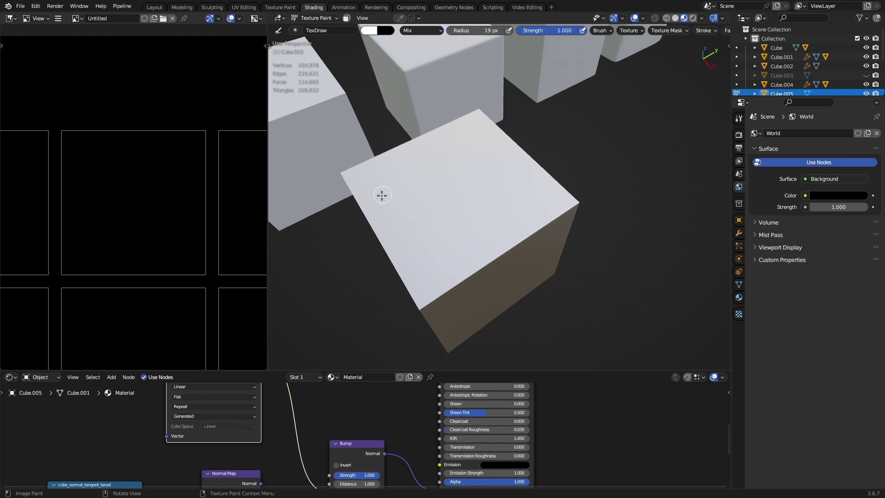
mouse_move(381, 194)
mouse_down()
mouse_move(412, 272)
mouse_move(400, 177)
mouse_move(417, 203)
mouse_move(445, 258)
mouse_move(444, 296)
mouse_move(461, 256)
mouse_move(525, 217)
mouse_move(465, 258)
mouse_up()
mouse_move(473, 143)
mouse_down()
mouse_move(530, 214)
mouse_move(509, 206)
mouse_move(537, 226)
mouse_up()
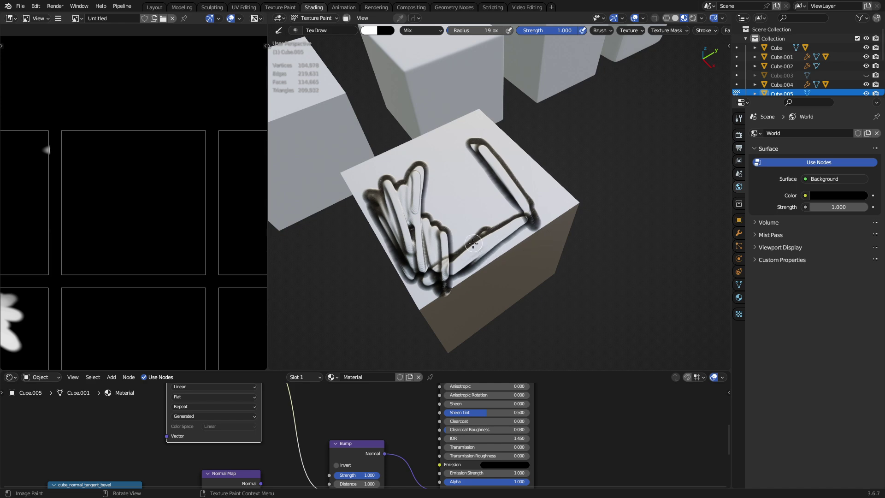
- Paint more strokes on the cube's top face, lowering the brush strength to 0.333 and 0.121
key(shift)
mouse_move(482, 271)
mouse_down()
mouse_move(490, 228)
mouse_move(479, 185)
mouse_move(497, 198)
mouse_move(487, 208)
mouse_up()
key(shift+f)
click(467, 194)
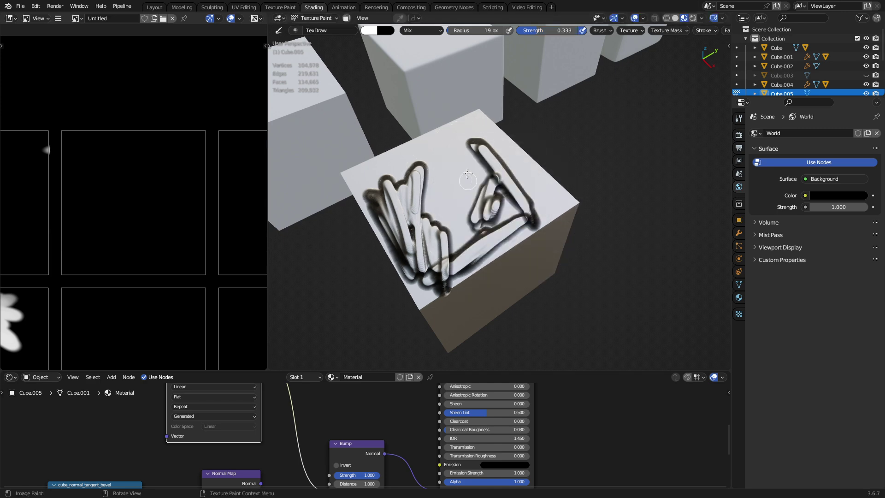
key(shift+f)
click(458, 182)
mouse_move(456, 152)
mouse_down()
mouse_move(438, 202)
mouse_move(465, 224)
mouse_move(499, 186)
mouse_move(503, 223)
mouse_up()
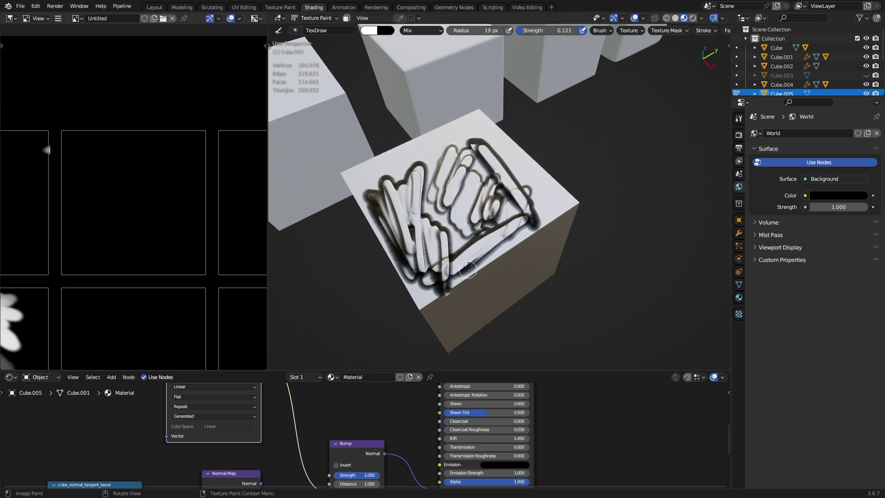
- Return the painted cube to Object Mode with all the cube variants in view
scroll(479, 233, down, 4)
mouse_move(437, 244)
middle_down()
mouse_move(389, 253)
mouse_move(477, 290)
mouse_move(511, 276)
mouse_move(503, 263)
middle_up()
key(ctrl+Tab)
click(428, 252)
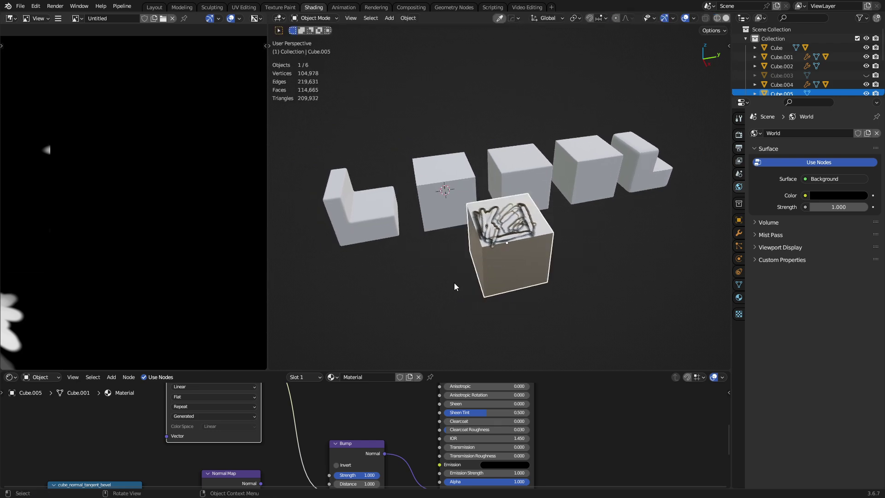
- Review the edge-rounding variants by selecting each object in the row, finishing with nothing selected
click(377, 200)
click(443, 194)
click(519, 154)
click(595, 152)
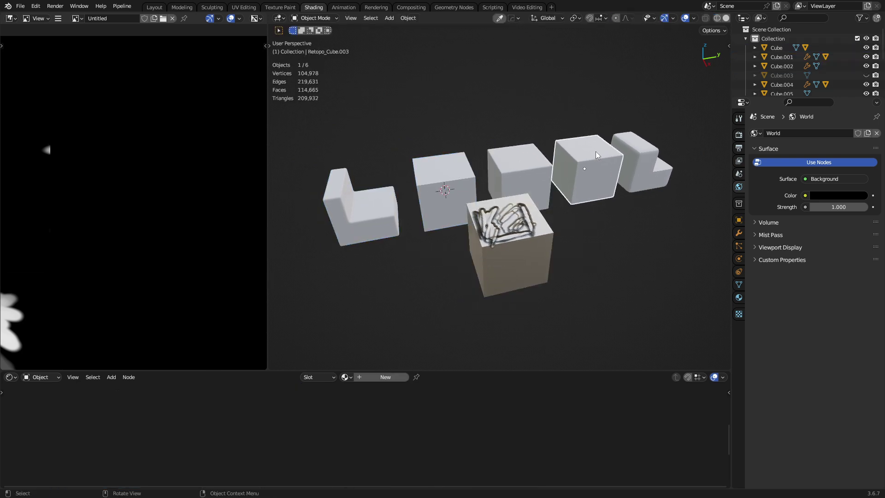
click(641, 141)
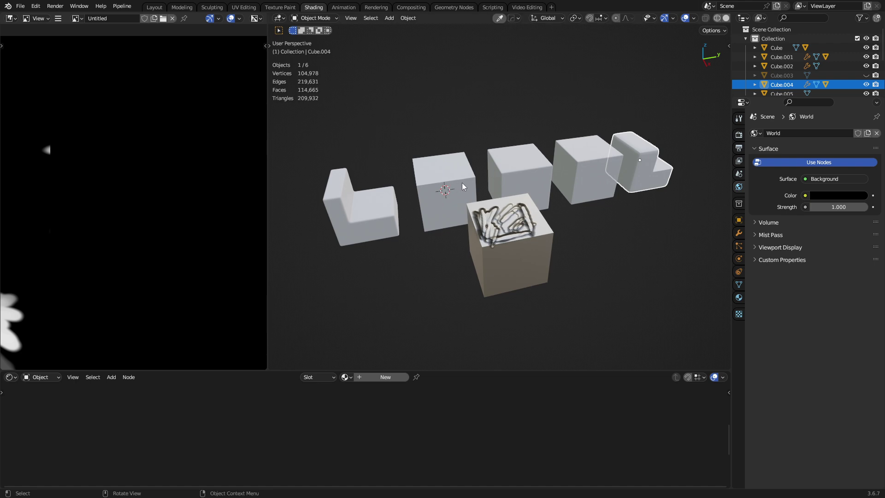
key(a)
key(alt+a)
scroll(461, 182, up, 1)
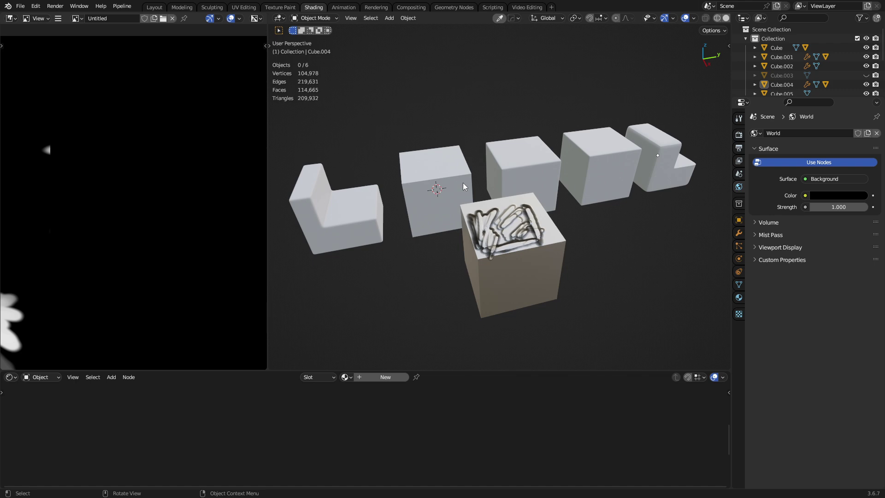
middle_drag(462, 183, 522, 174)
click(530, 225)
key(g)
right_click(540, 222)
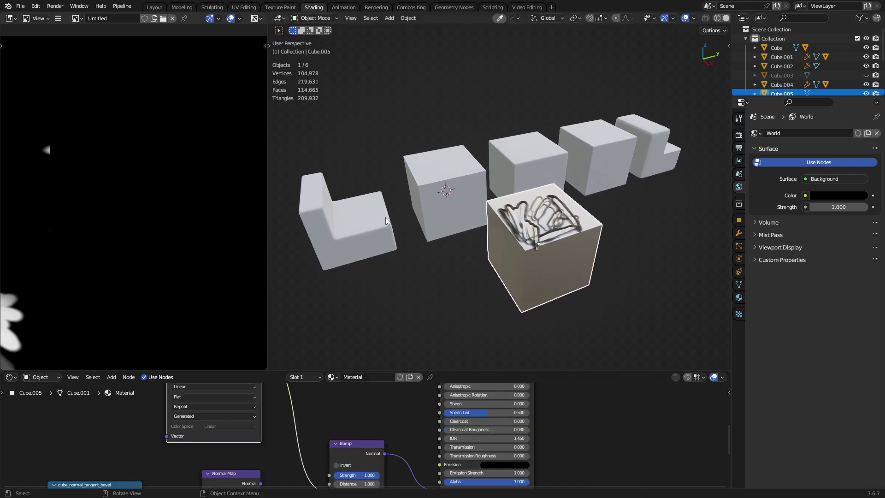
- Select the L-shaped block beside the original cube, deselect everything, and view all the variants together
click(385, 217)
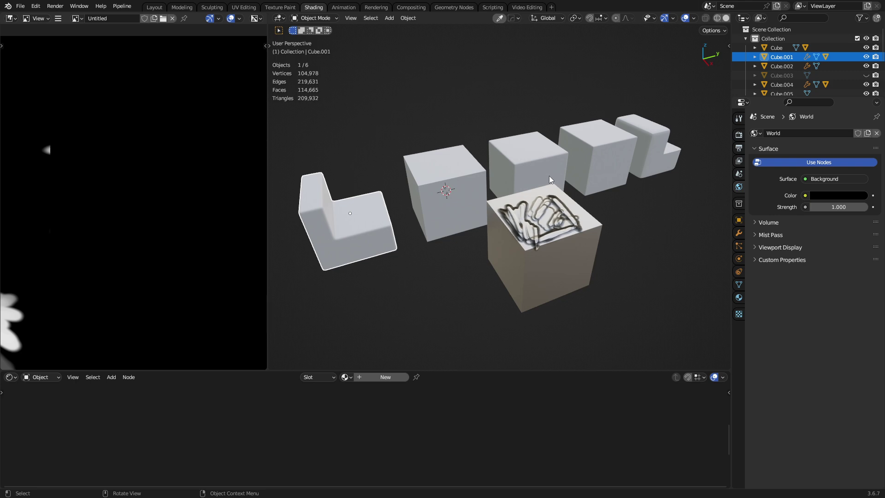
key(alt+a)
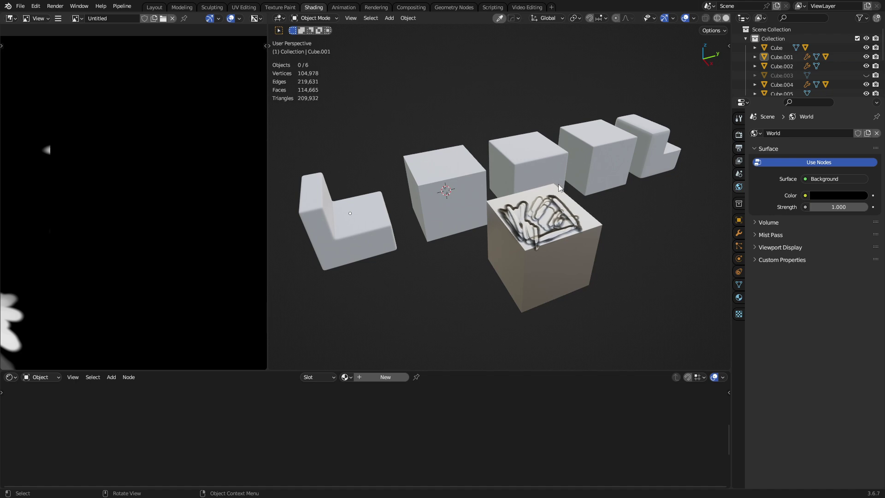
middle_drag(557, 184, 568, 201)
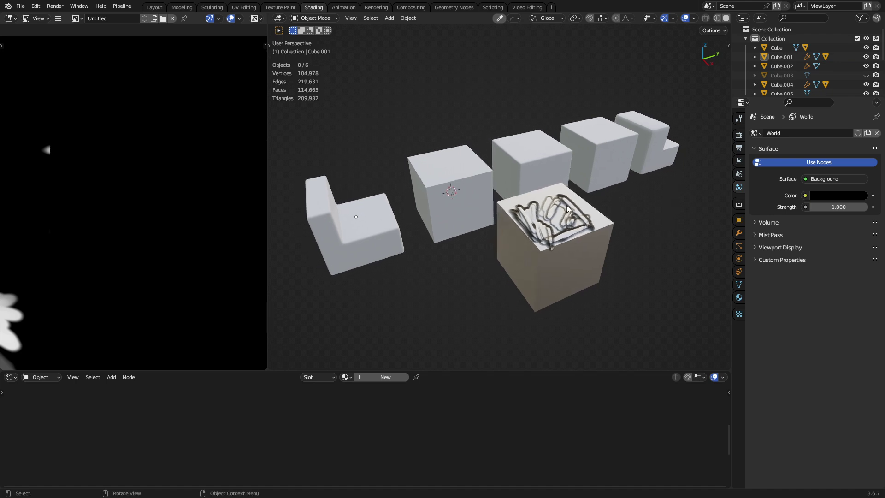